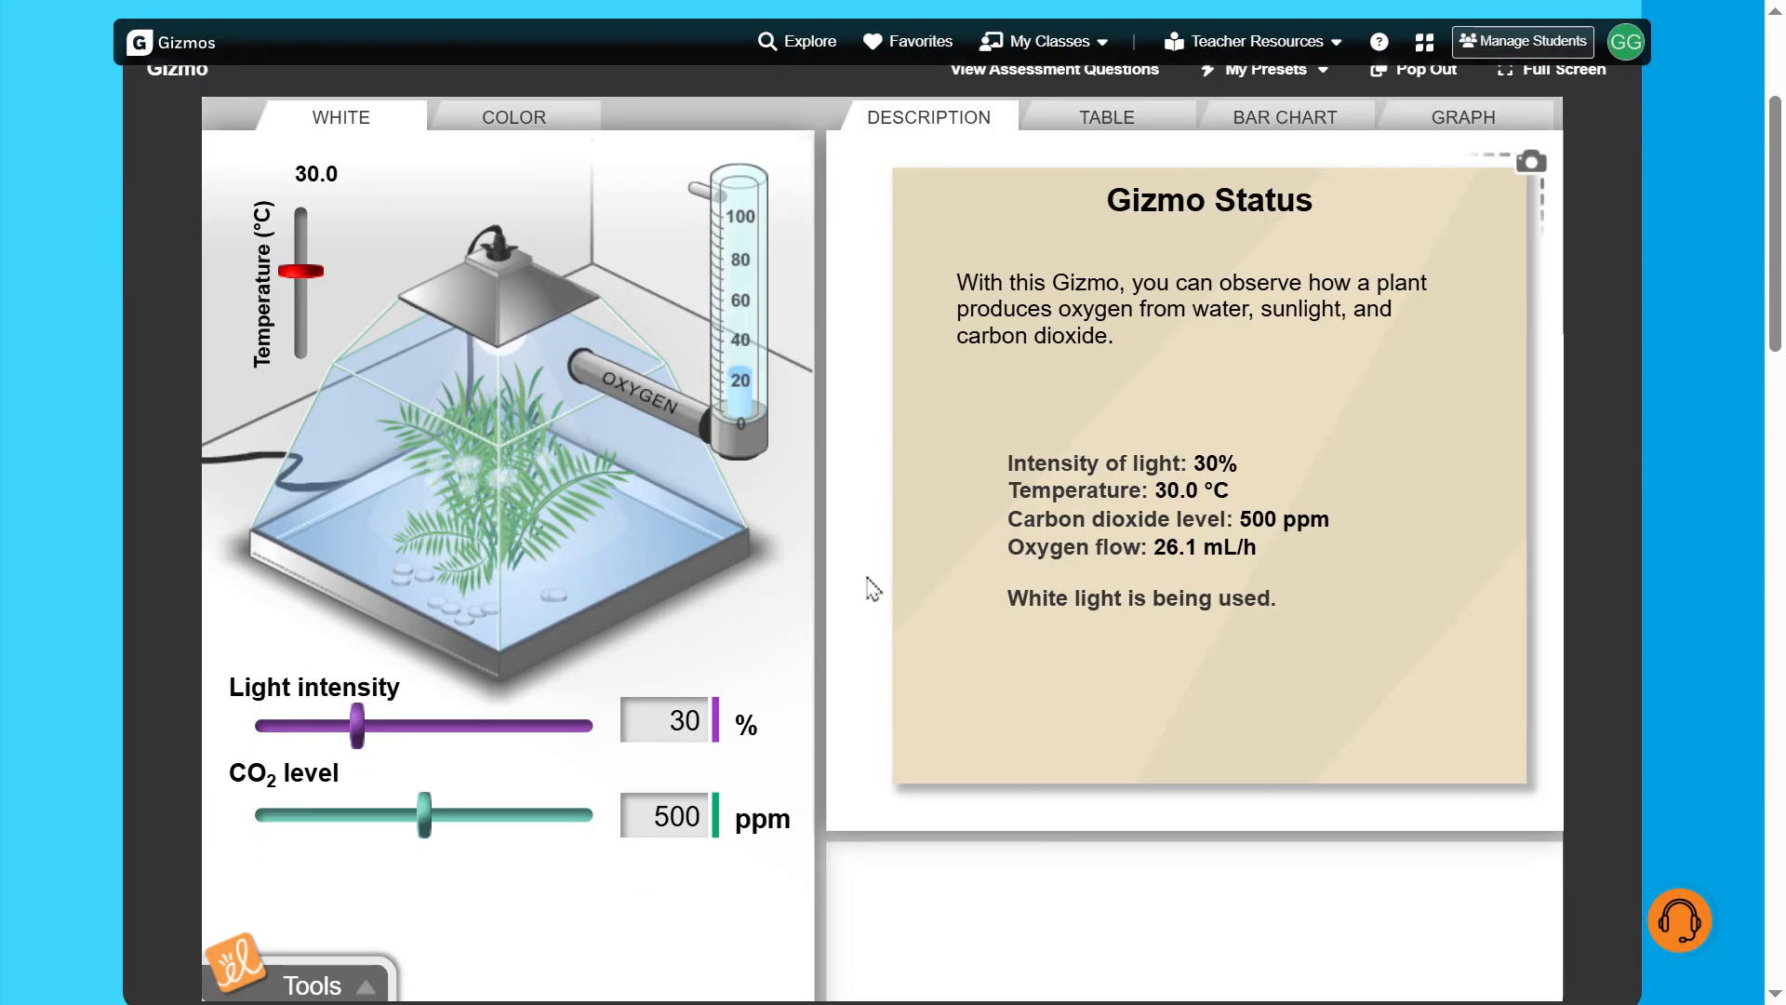
# Set the temperature to 25 °C, the light intensity to 26% and the CO2 level to 450 ppm.
pyautogui.scroll(2, 869, 586)
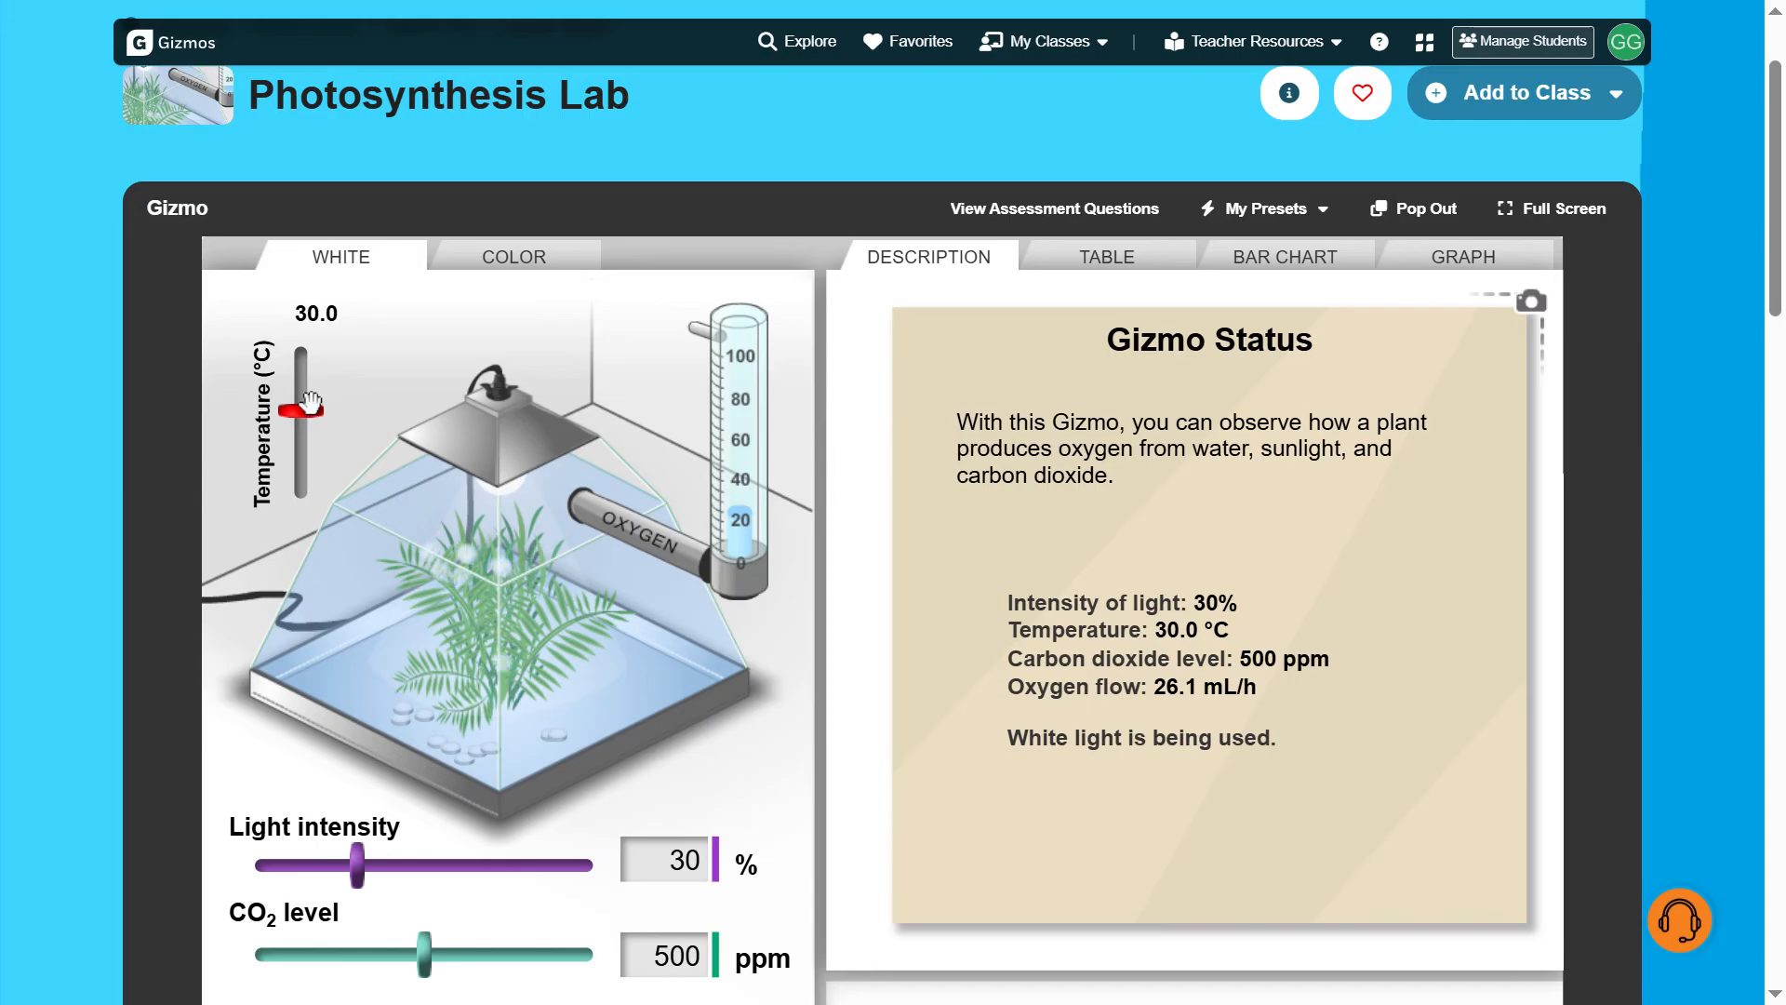
pyautogui.moveTo(301, 409)
pyautogui.mouseDown()
pyautogui.moveTo(302, 378)
pyautogui.moveTo(304, 457)
pyautogui.moveTo(302, 424)
pyautogui.mouseUp()
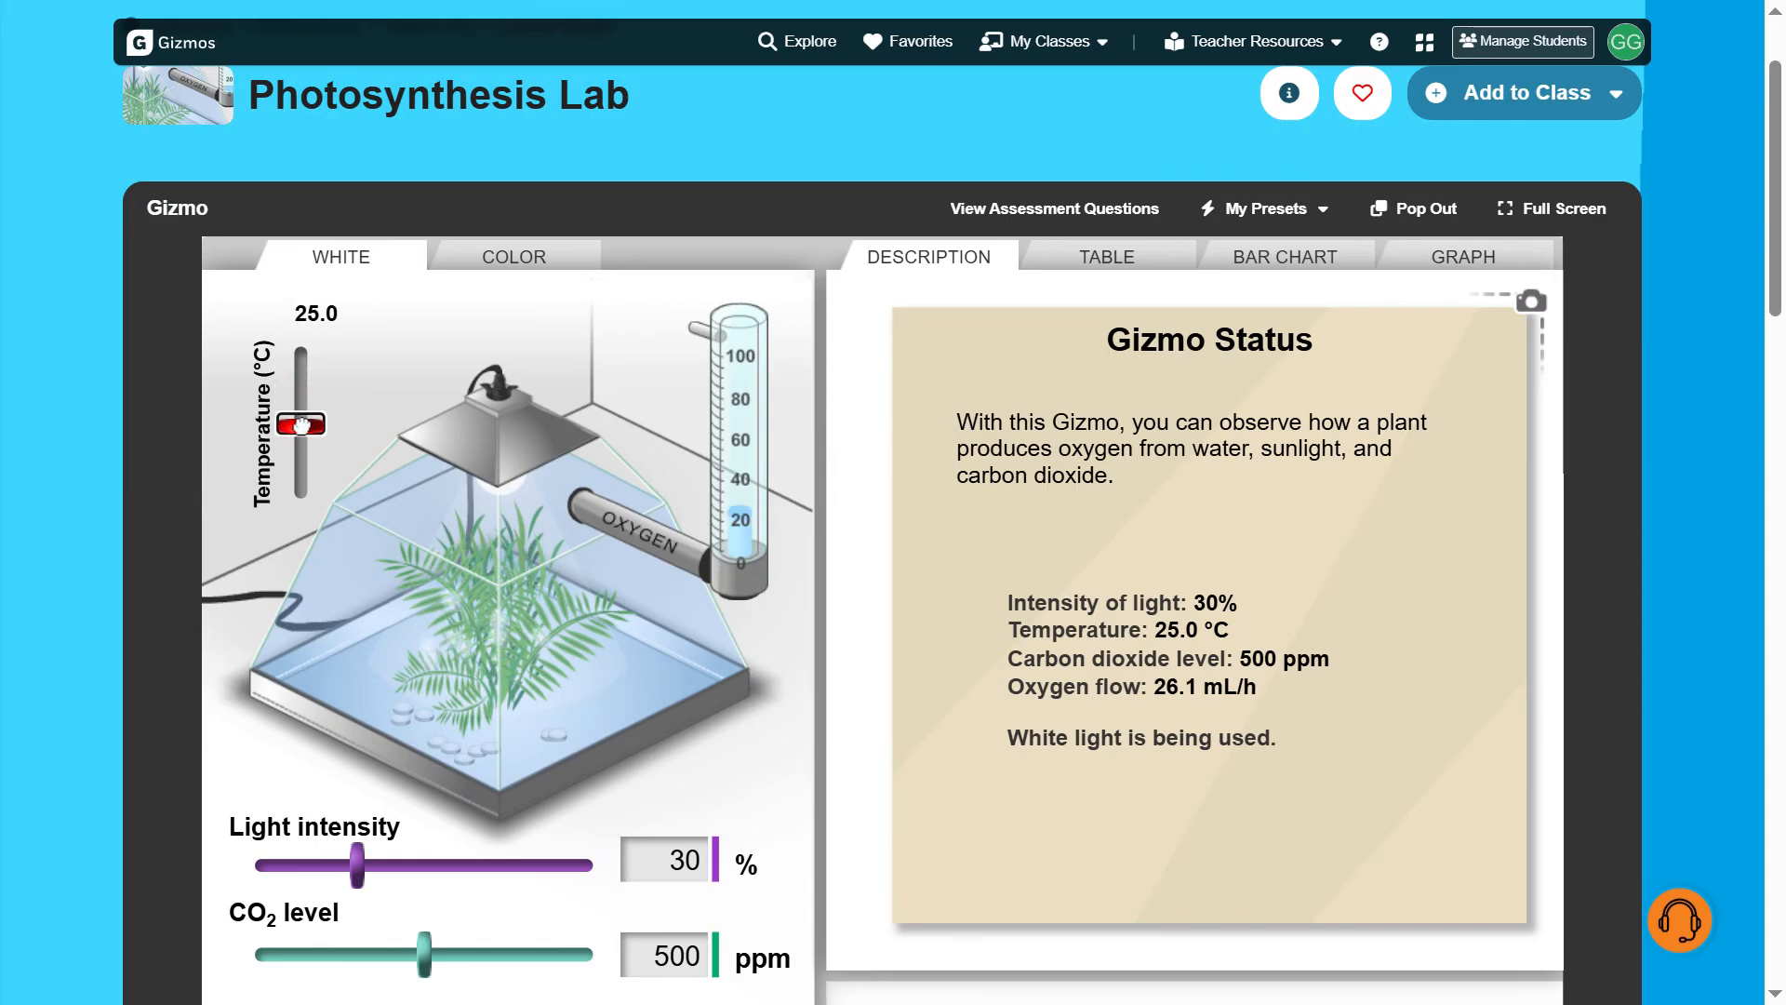
pyautogui.moveTo(358, 864)
pyautogui.mouseDown()
pyautogui.moveTo(514, 870)
pyautogui.moveTo(347, 879)
pyautogui.mouseUp()
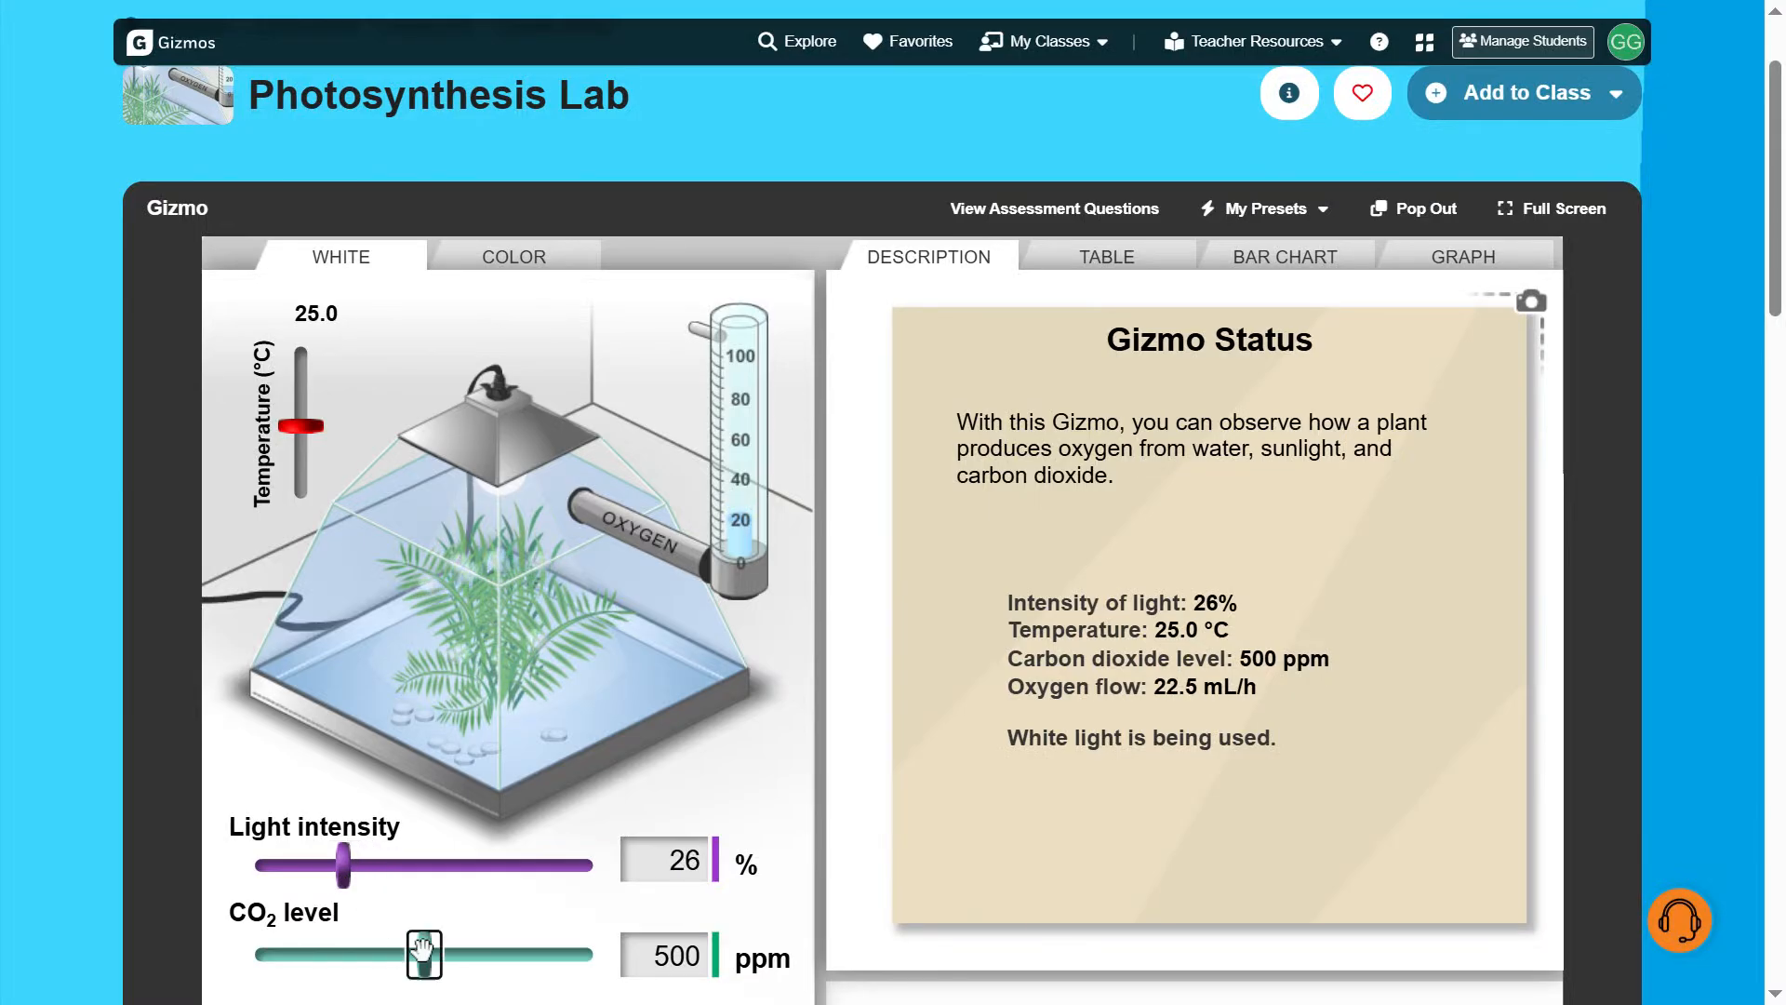
pyautogui.moveTo(424, 954)
pyautogui.mouseDown()
pyautogui.moveTo(324, 956)
pyautogui.moveTo(462, 958)
pyautogui.moveTo(407, 966)
pyautogui.mouseUp()
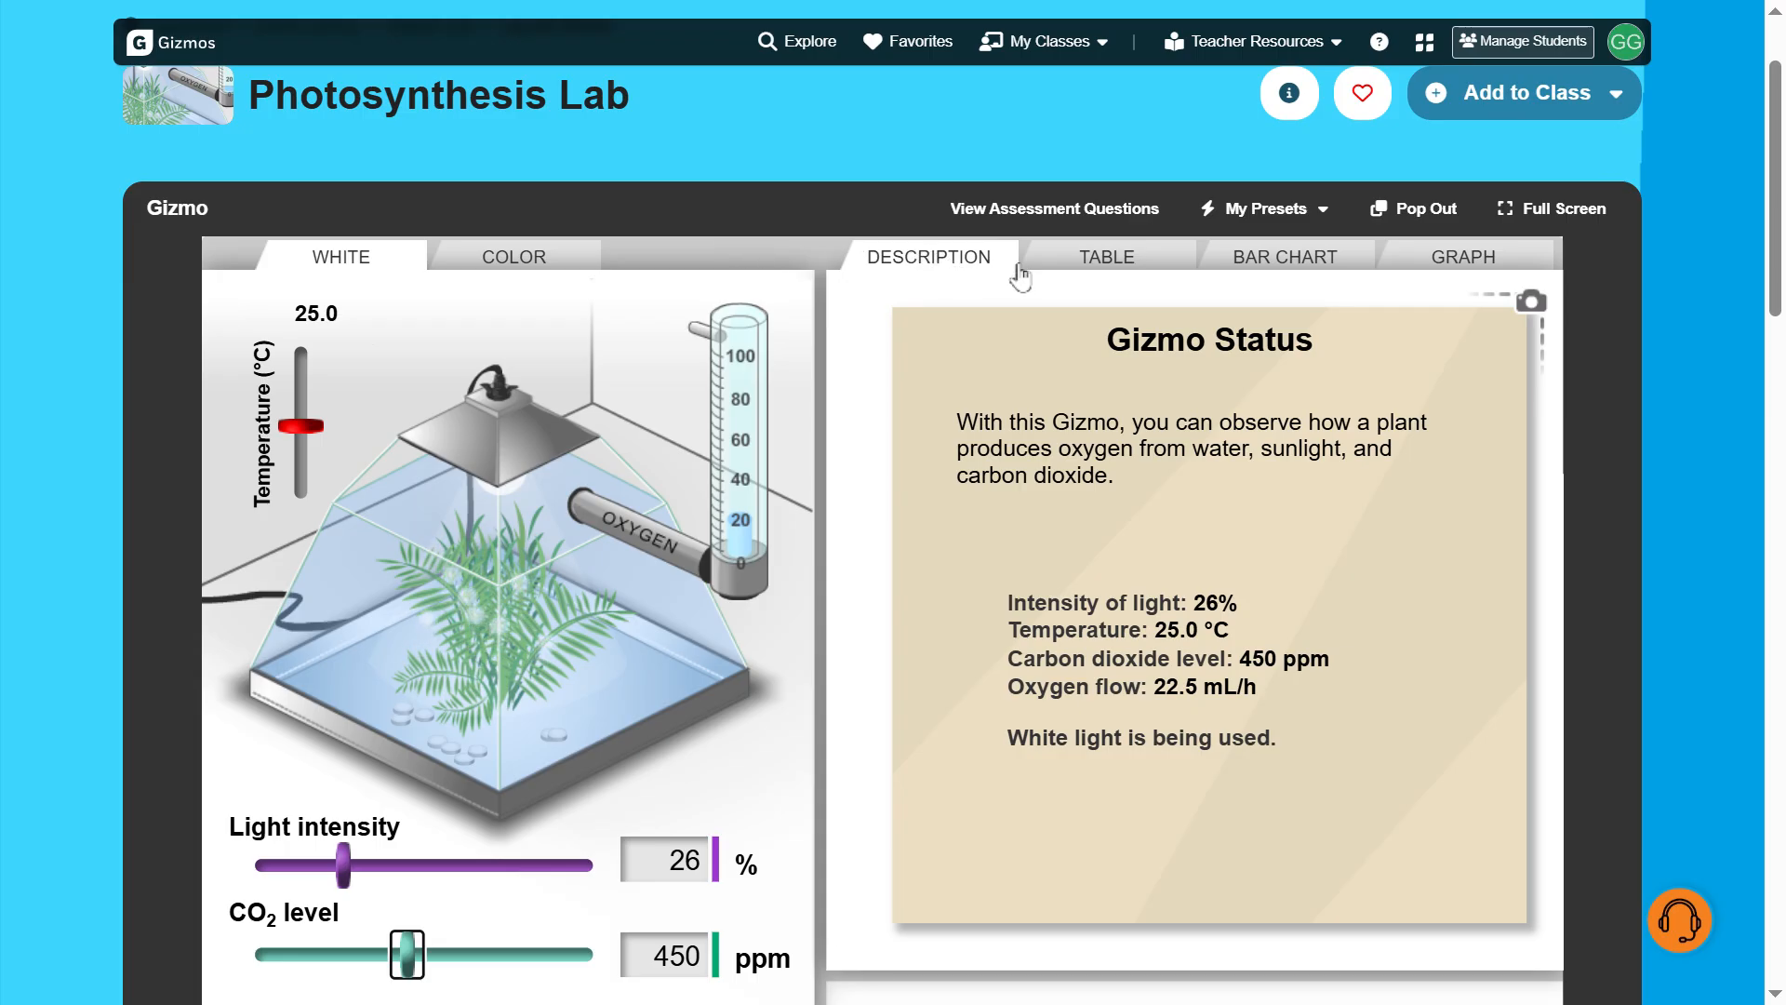
# Look through the table and graph views, and display the bar chart with numerical values shown.
pyautogui.click(1127, 267)
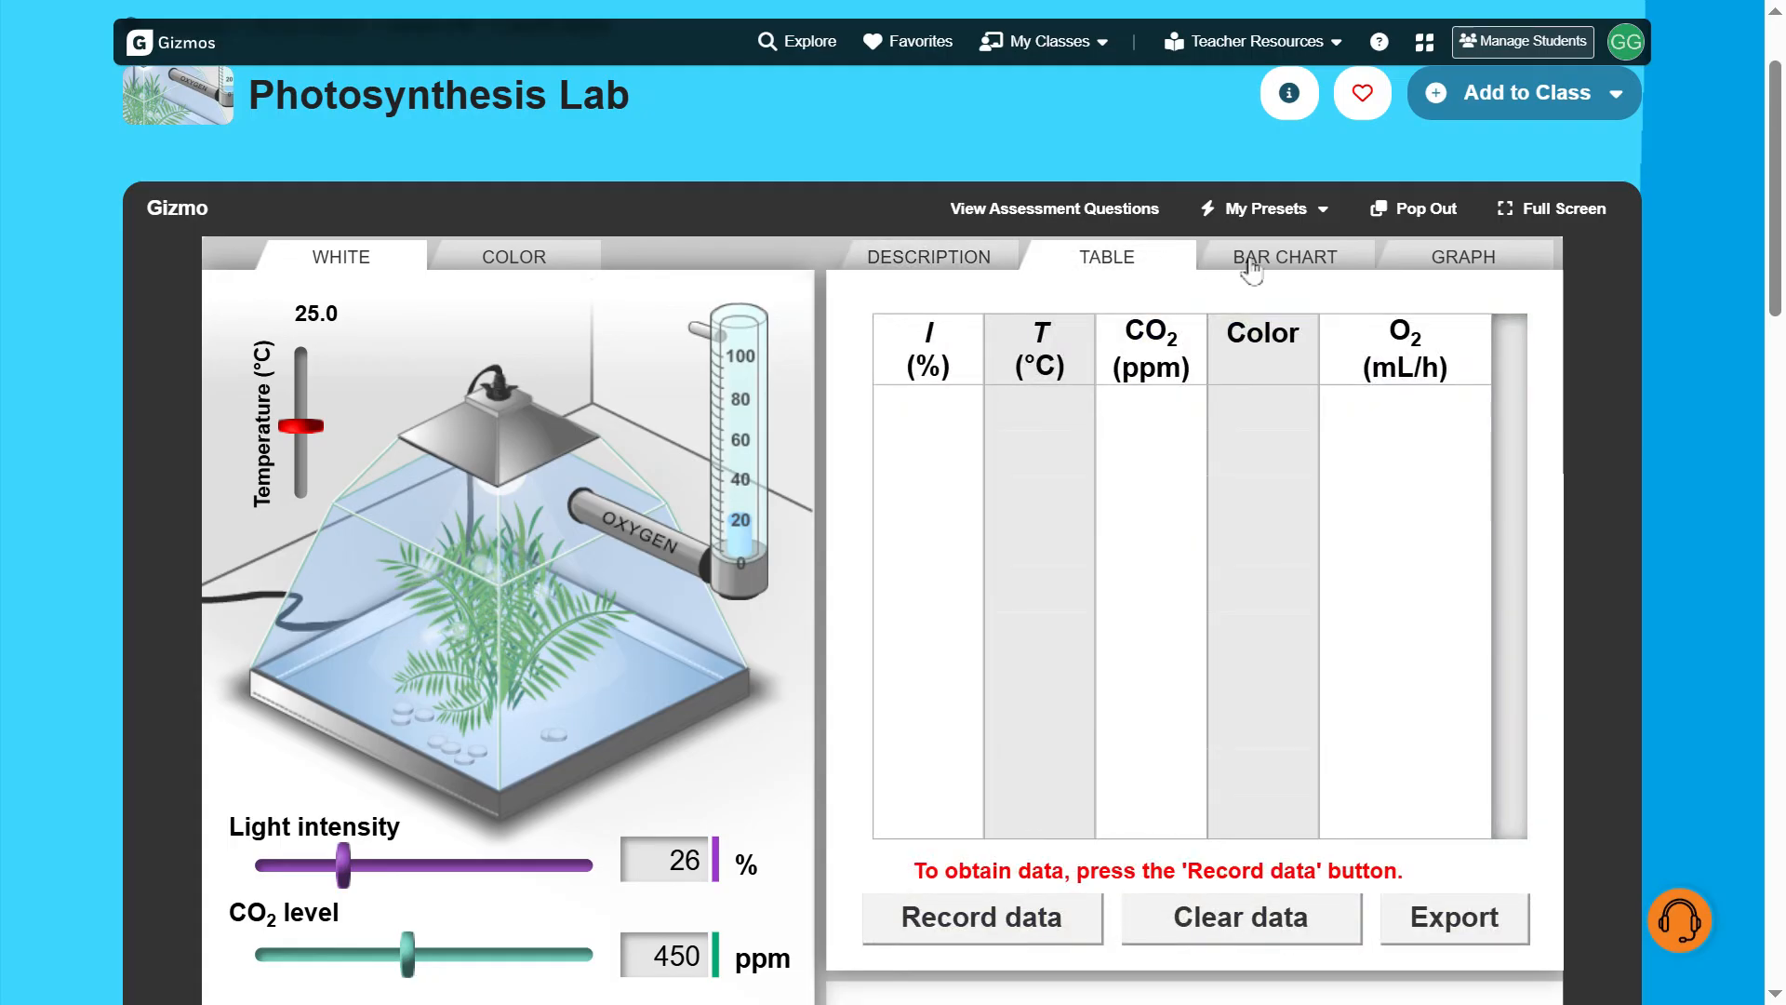
pyautogui.click(1251, 270)
pyautogui.click(1421, 272)
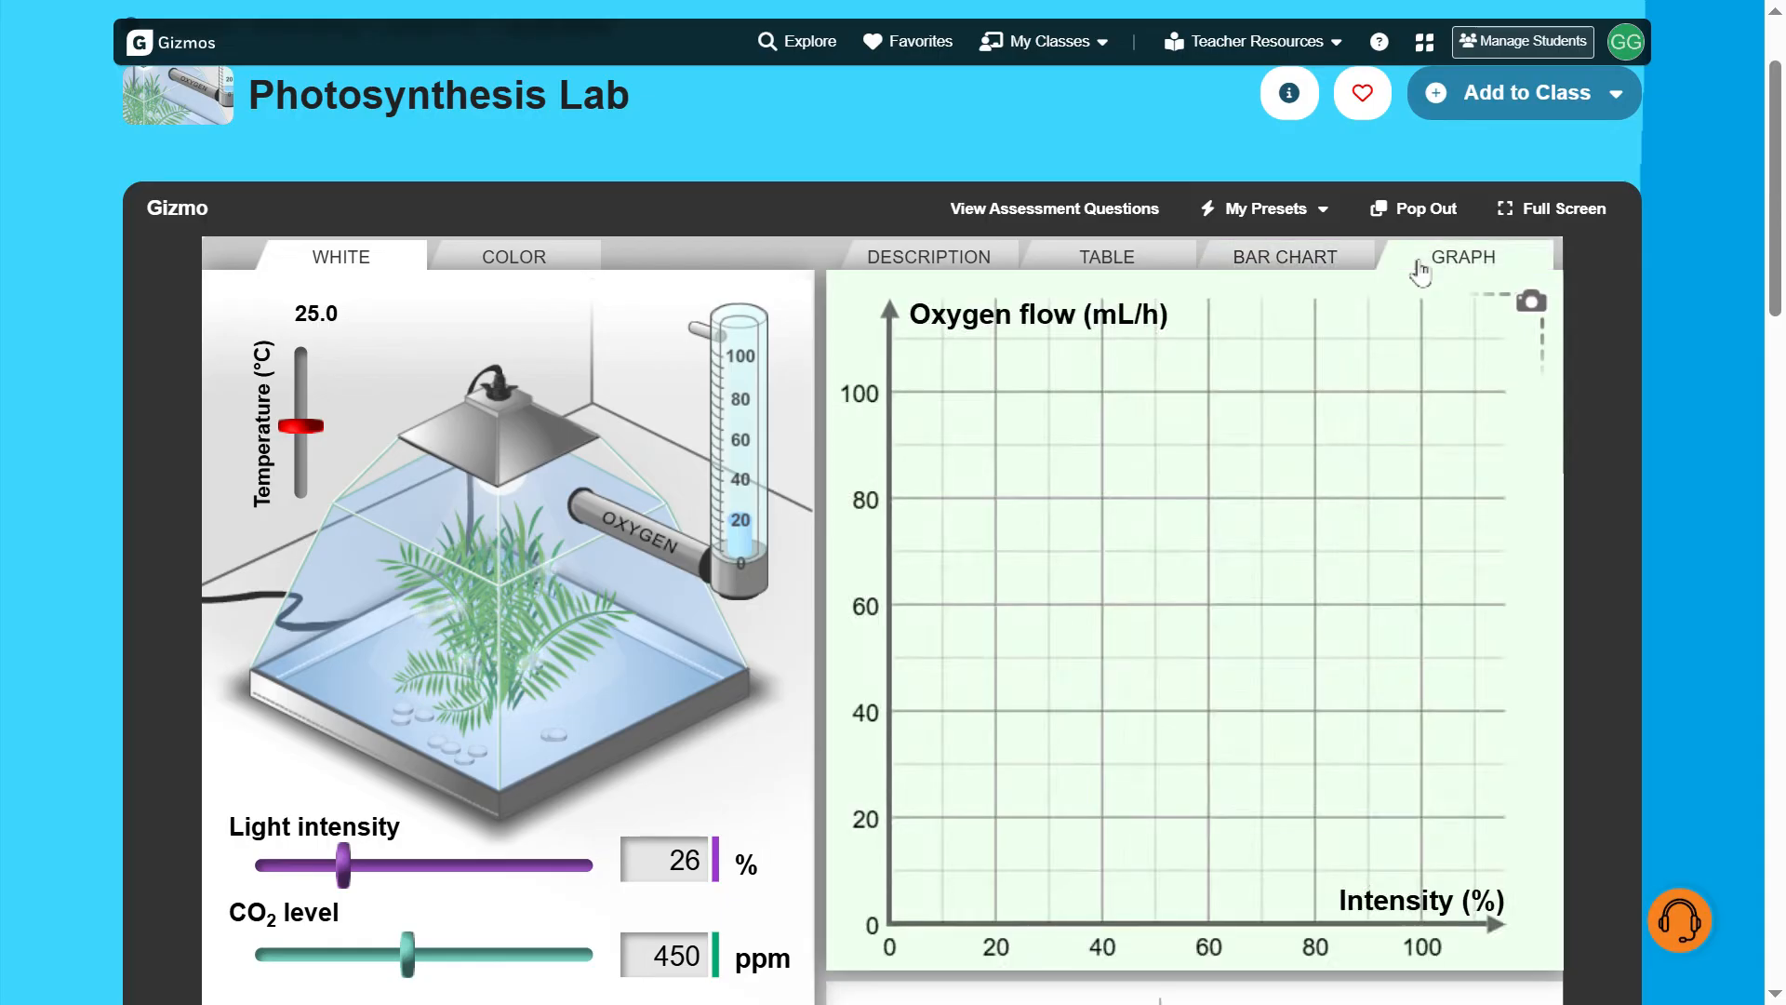
pyautogui.click(1319, 270)
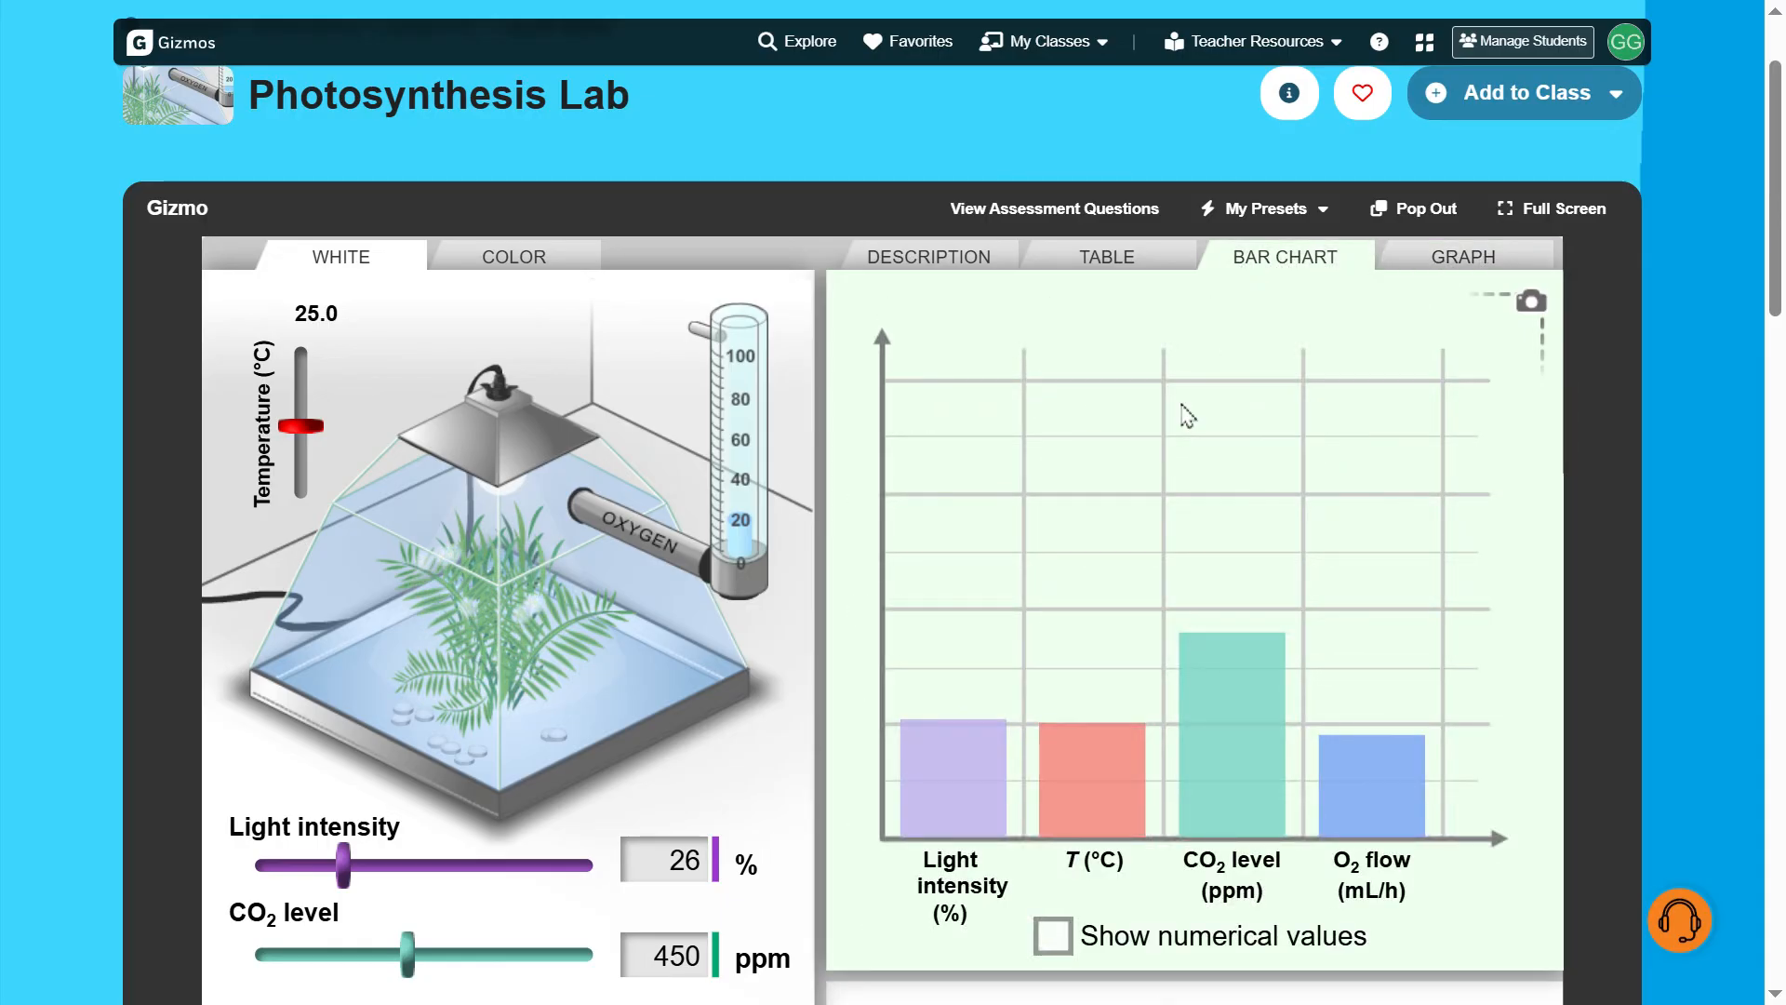
pyautogui.click(1052, 938)
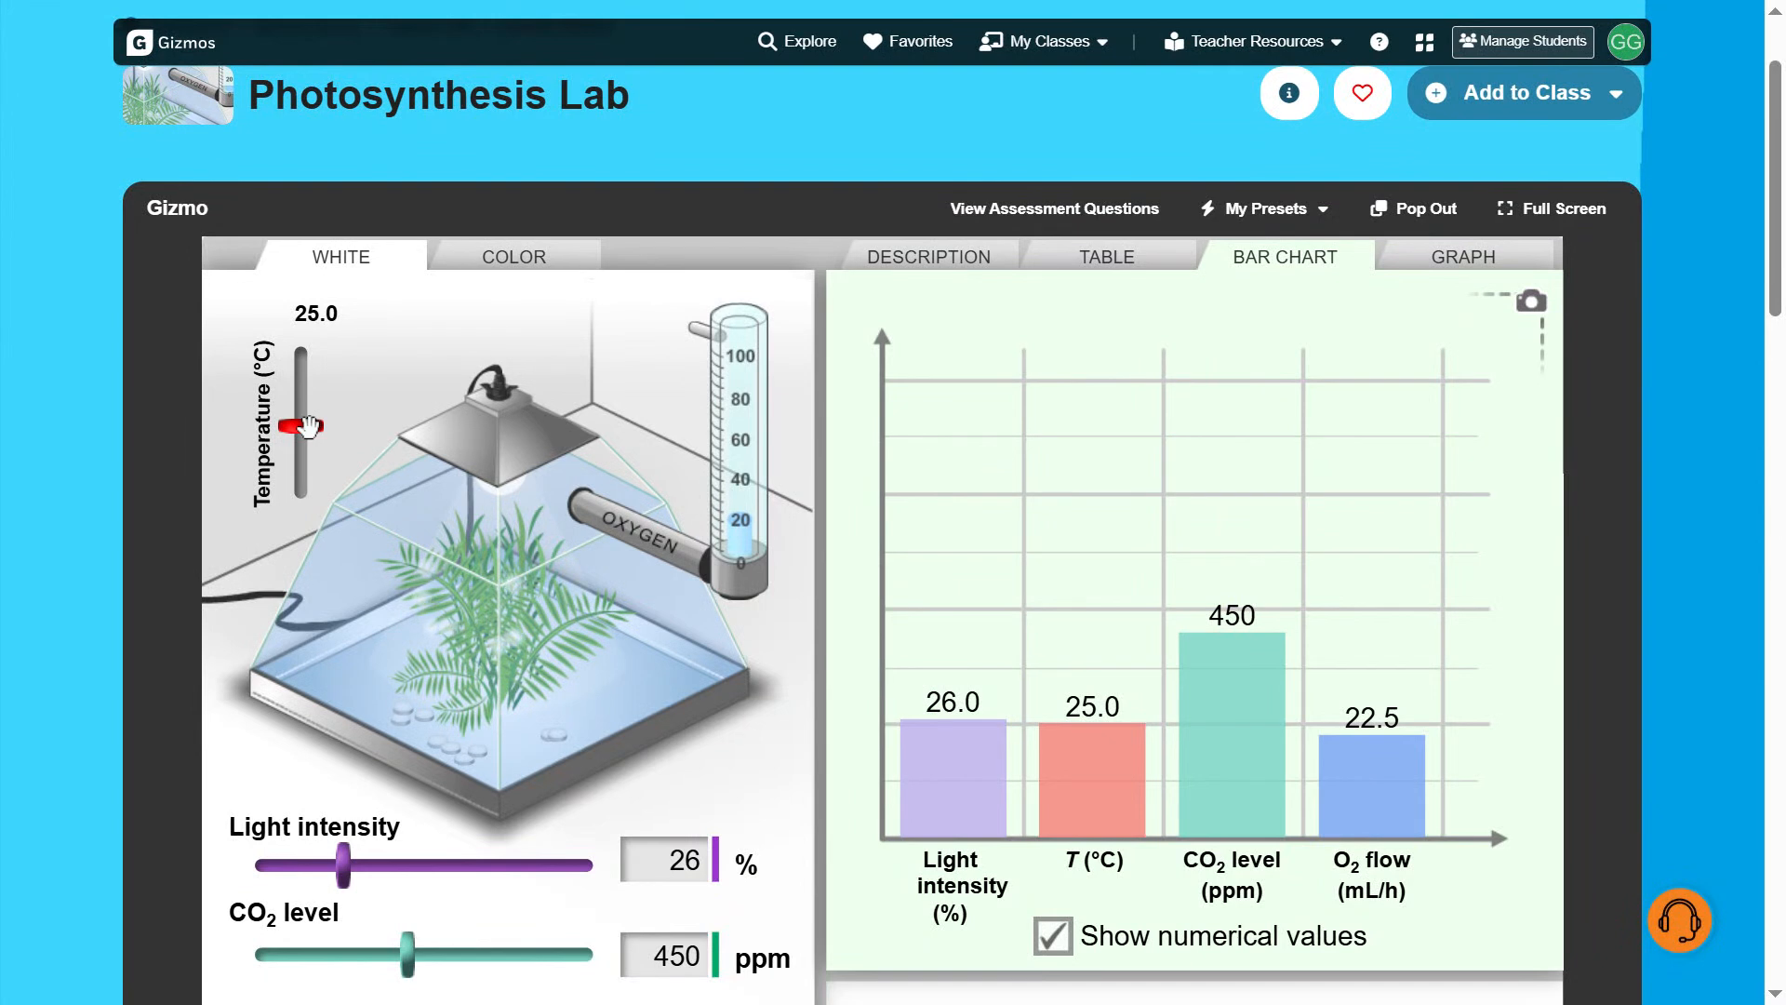
# Lower the temperature to 18 °C, and raise it to 23 °C.
pyautogui.moveTo(308, 427)
pyautogui.mouseDown()
pyautogui.moveTo(308, 379)
pyautogui.moveTo(303, 465)
pyautogui.moveTo(299, 383)
pyautogui.moveTo(292, 468)
pyautogui.moveTo(291, 450)
pyautogui.mouseUp()
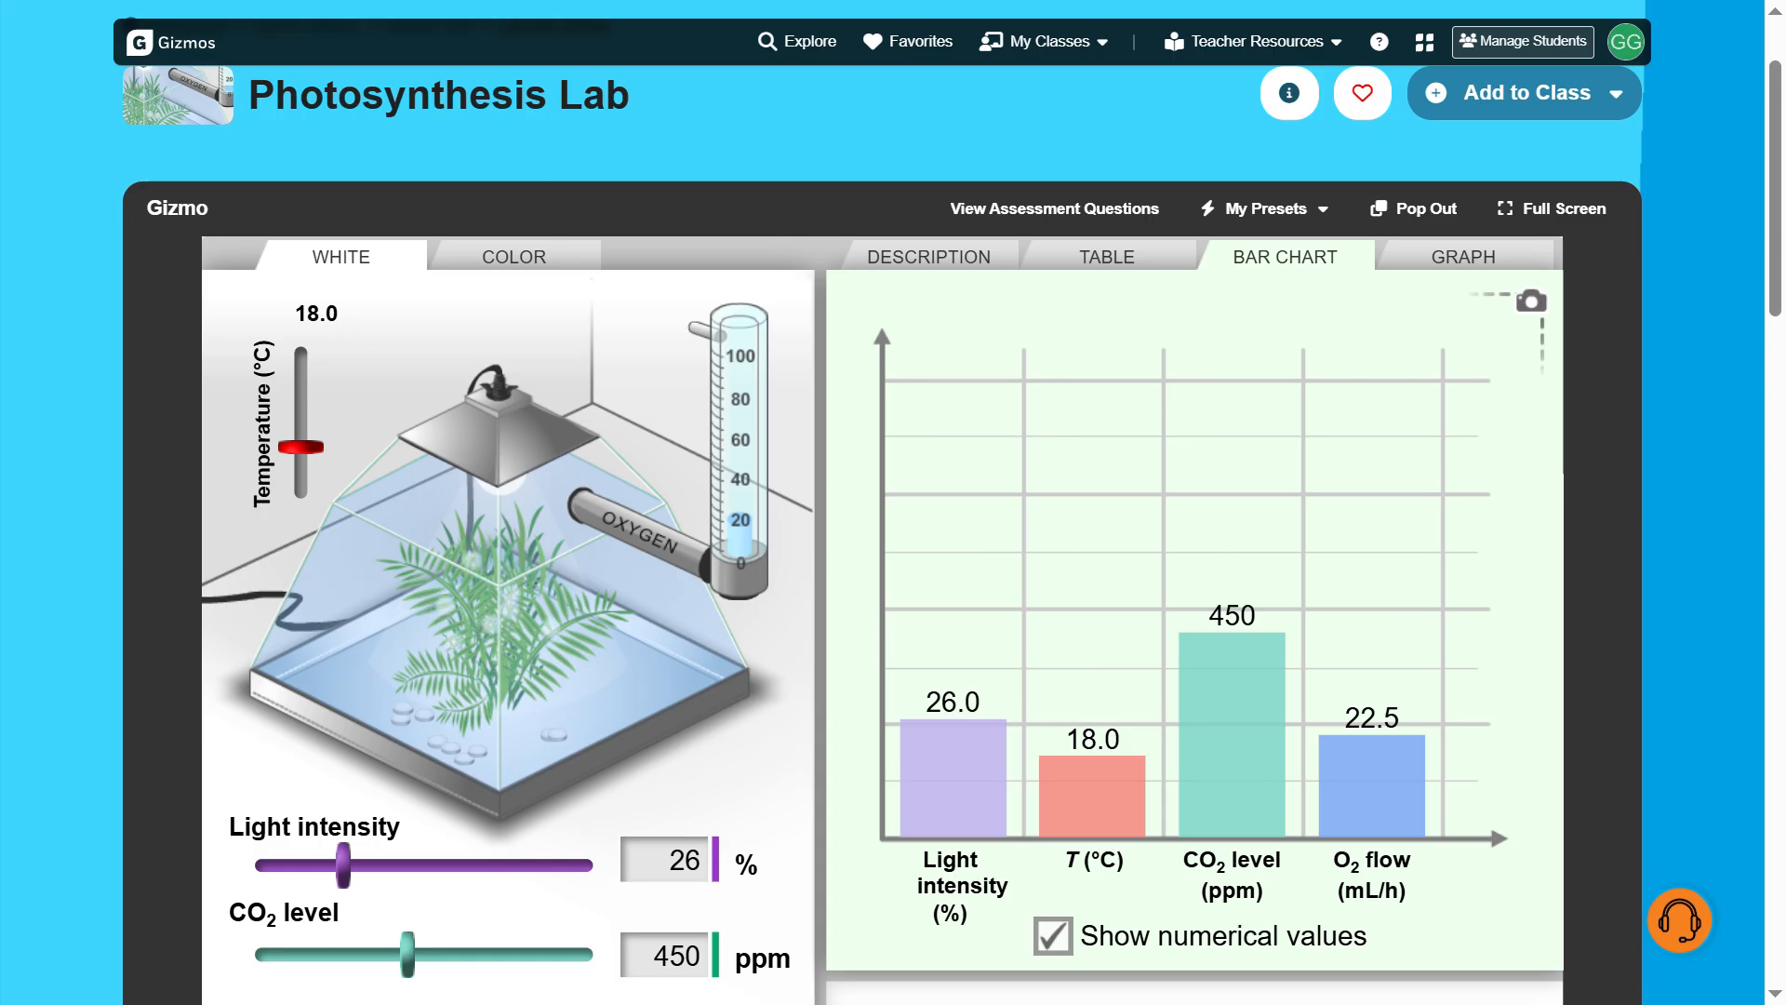
pyautogui.moveTo(300, 446); pyautogui.dragTo(300, 431)
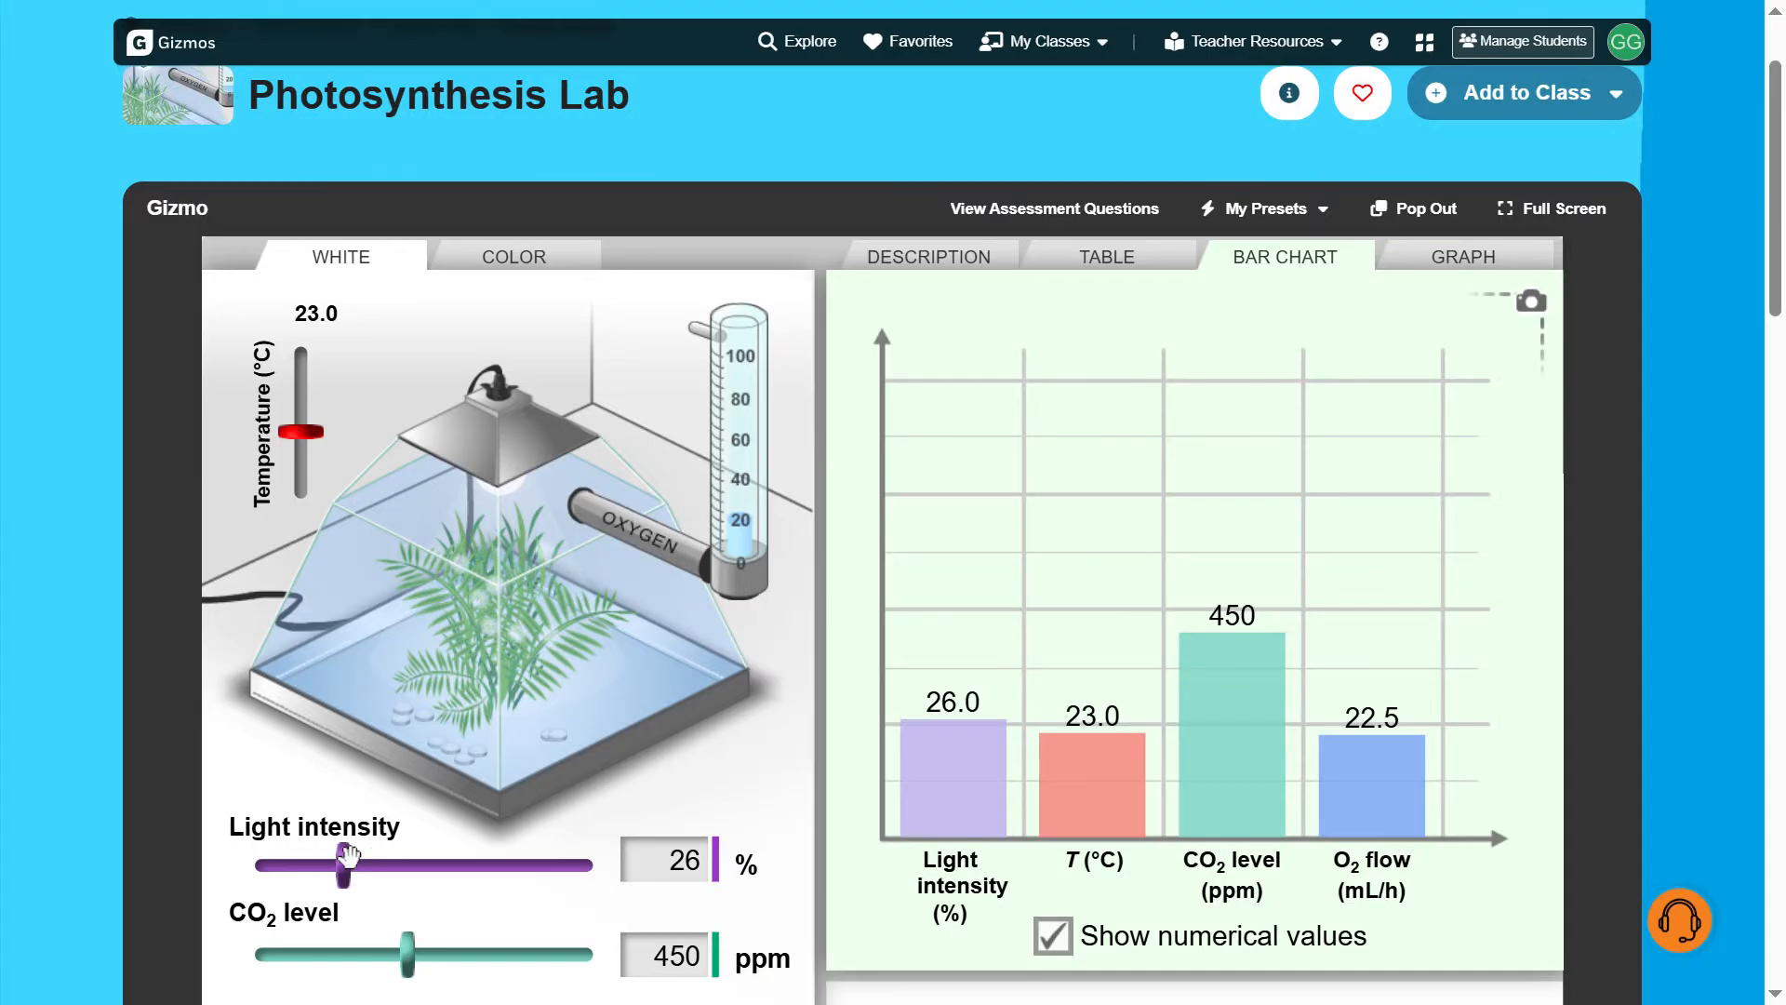
# Try light intensities of 72%, 85% and 83%, and settle on 39% light intensity with a CO2 level of 360 ppm.
pyautogui.moveTo(346, 854); pyautogui.dragTo(503, 879)
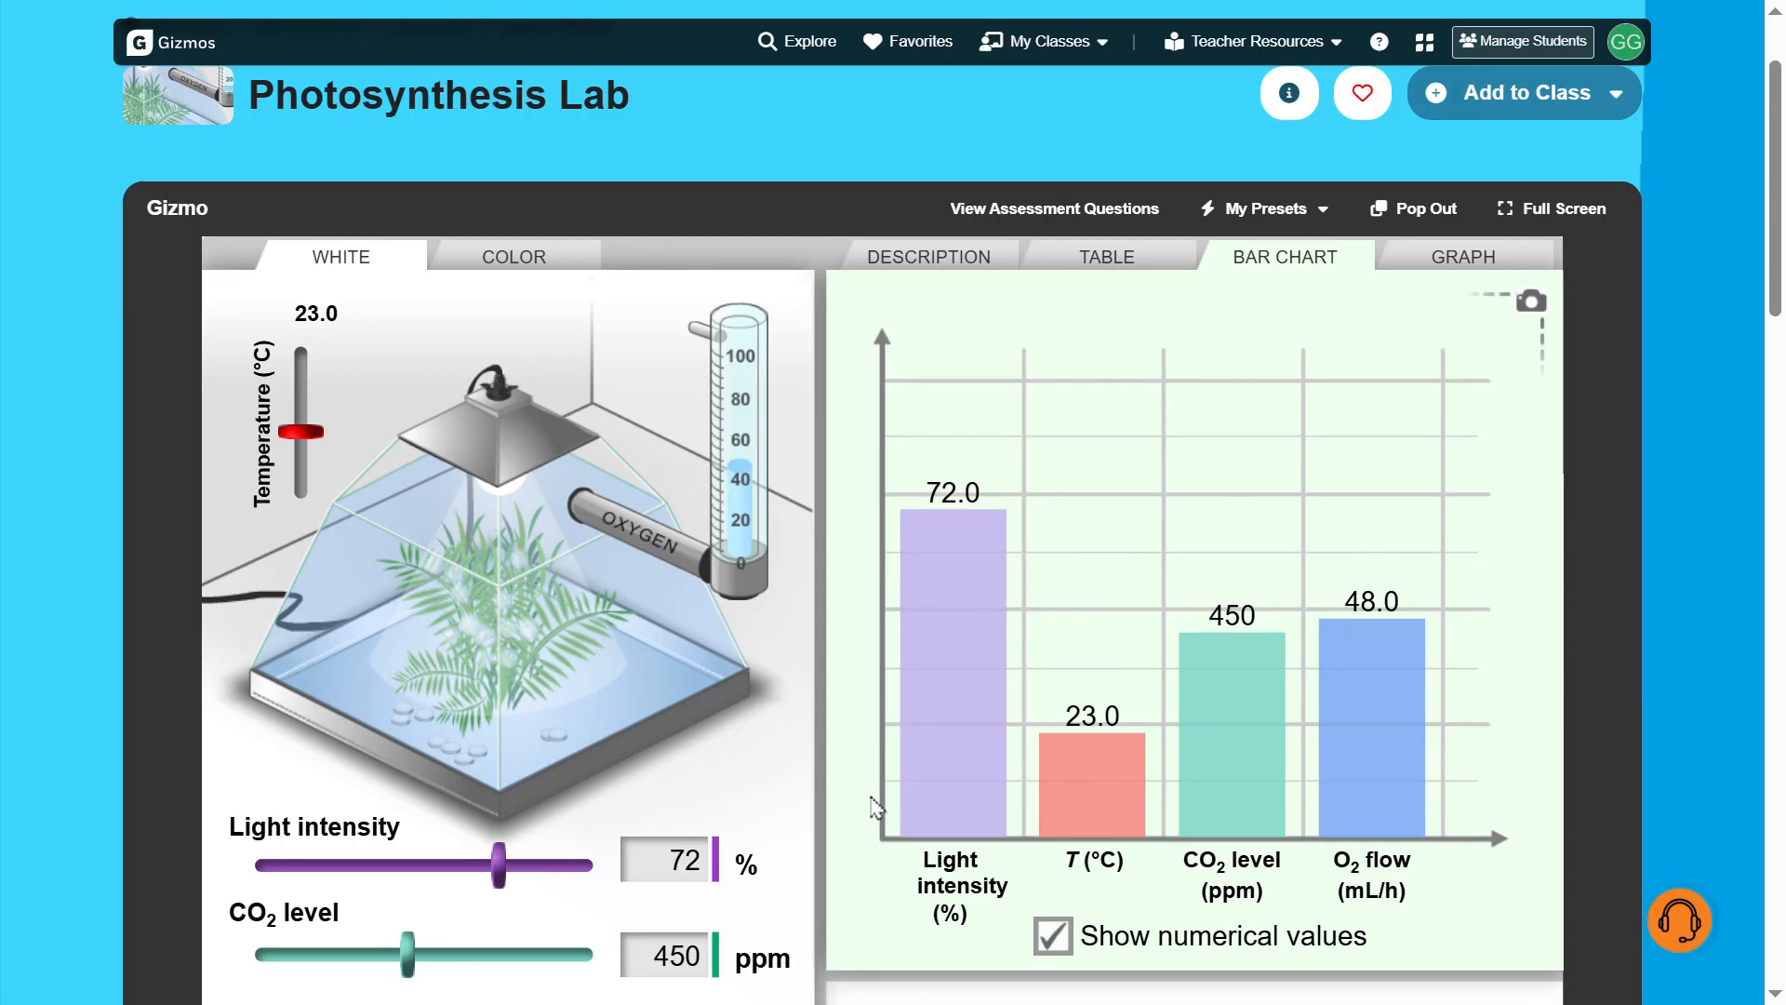
pyautogui.moveTo(493, 869); pyautogui.dragTo(537, 872)
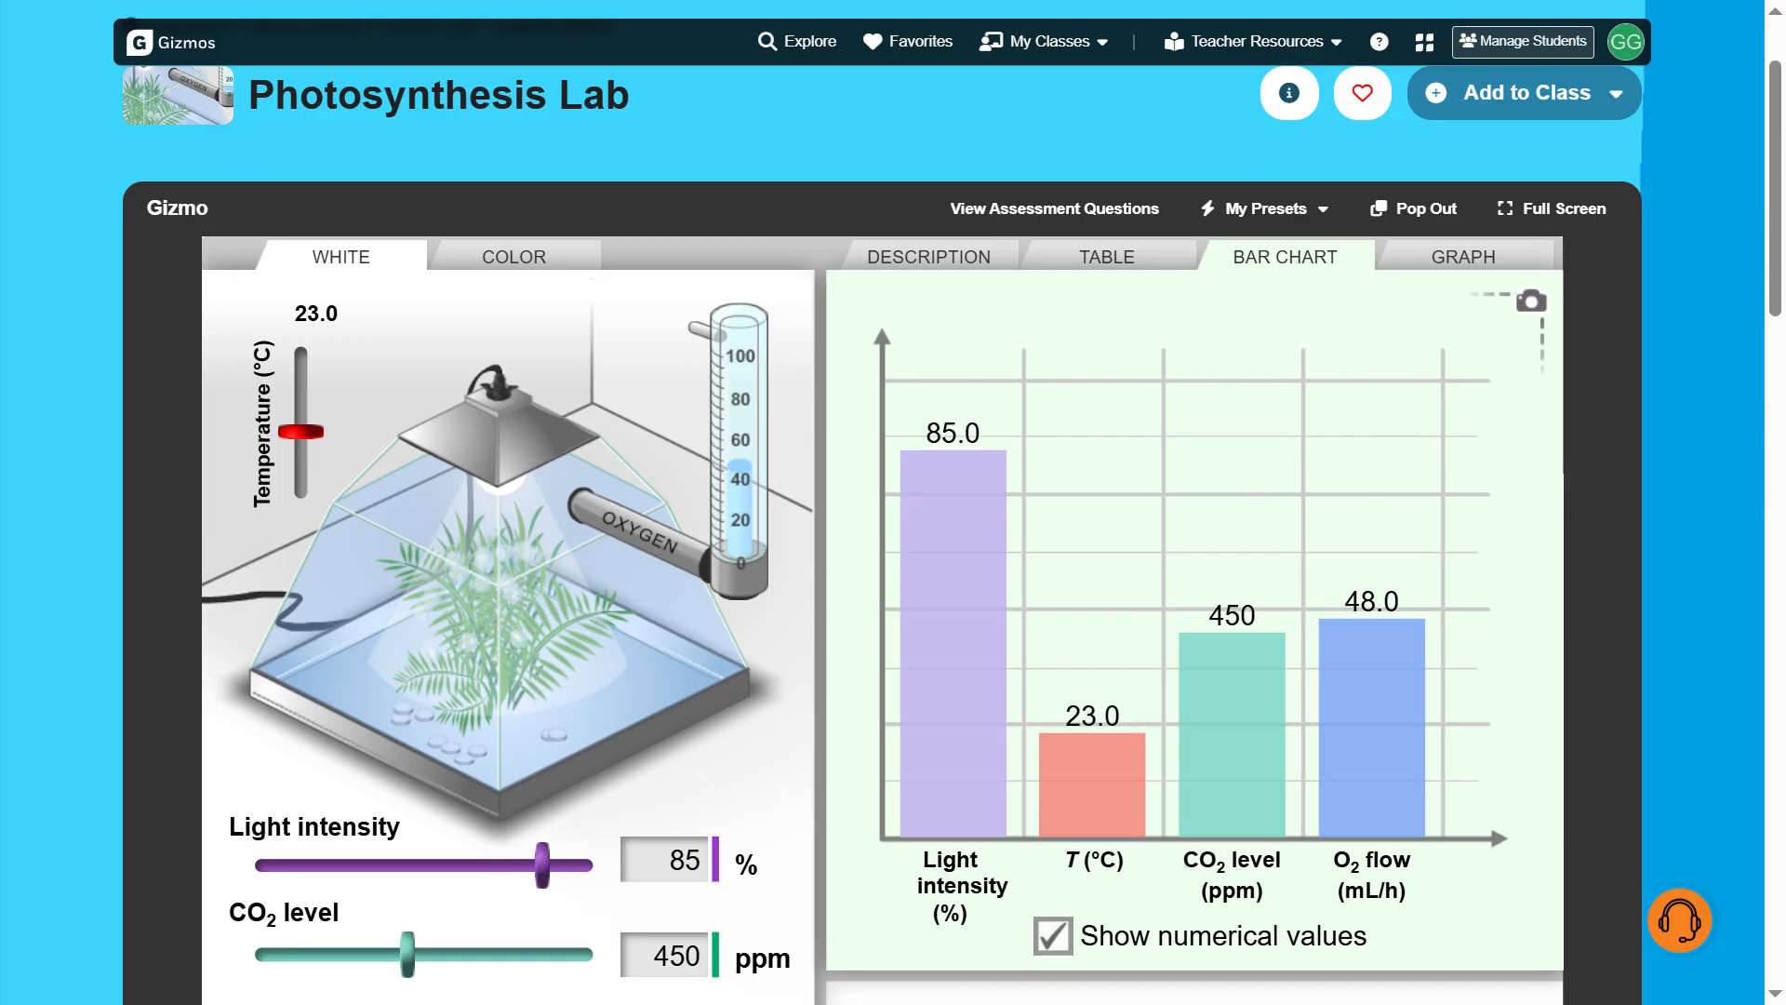
pyautogui.moveTo(542, 866); pyautogui.dragTo(535, 865)
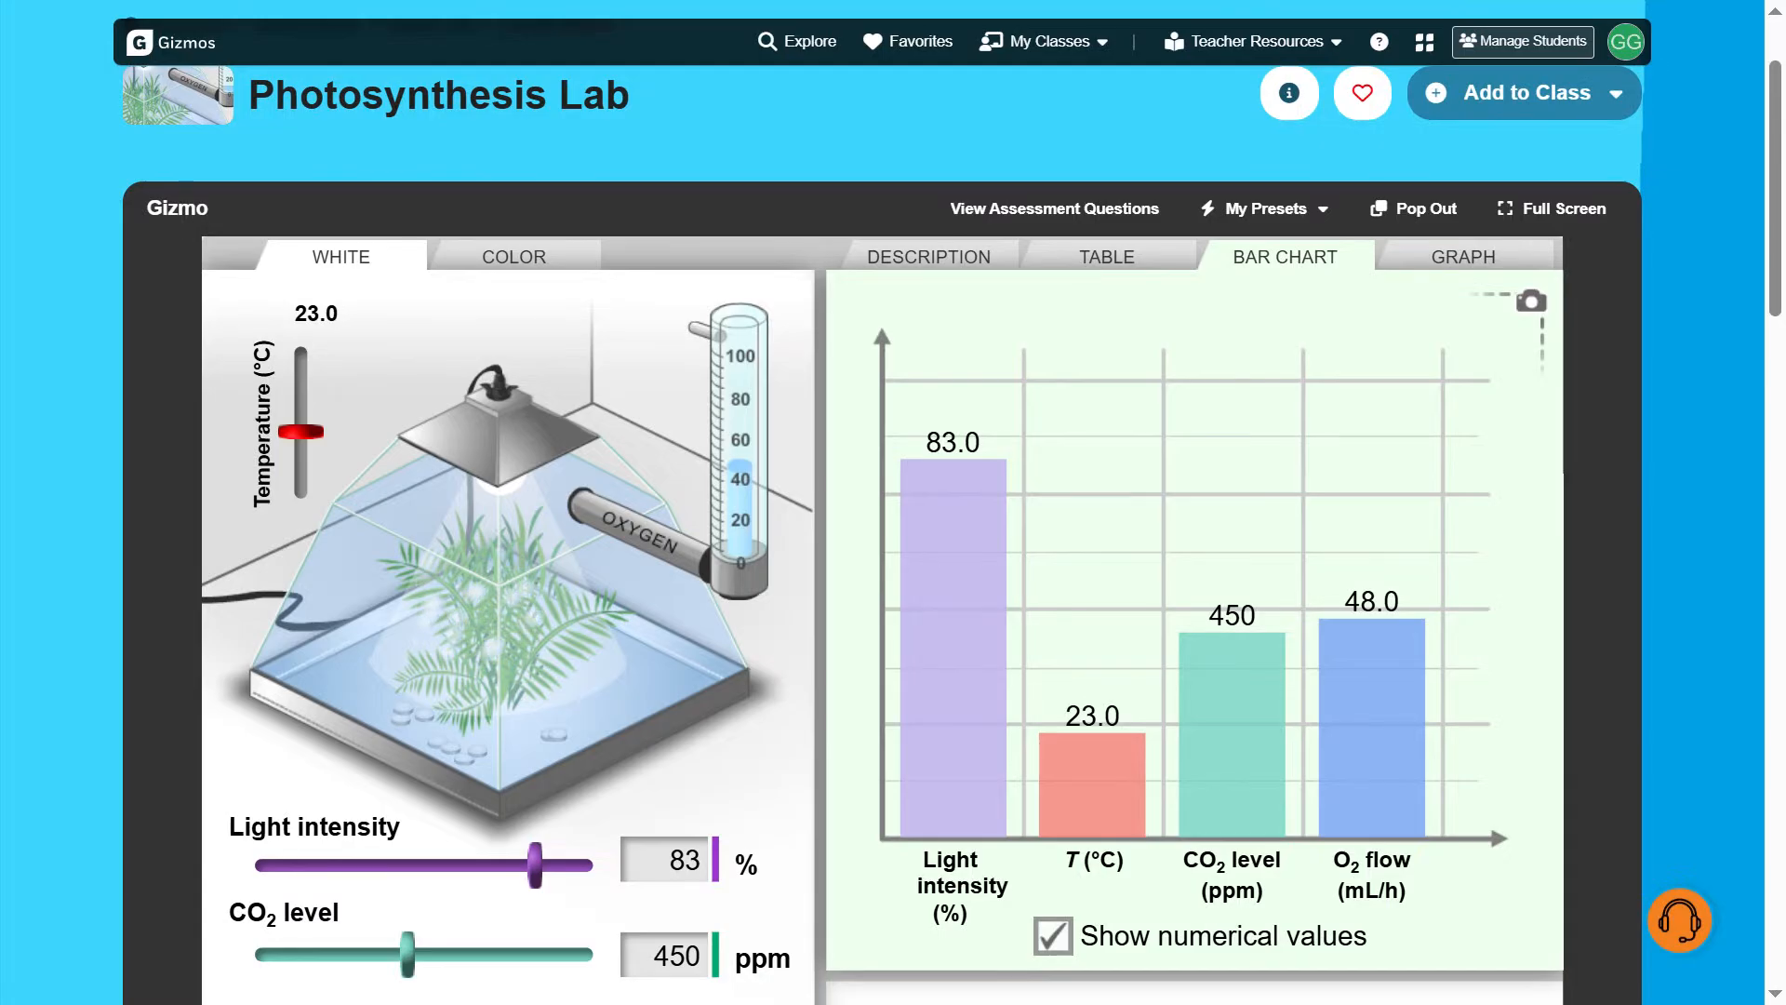
pyautogui.moveTo(535, 865); pyautogui.dragTo(376, 949)
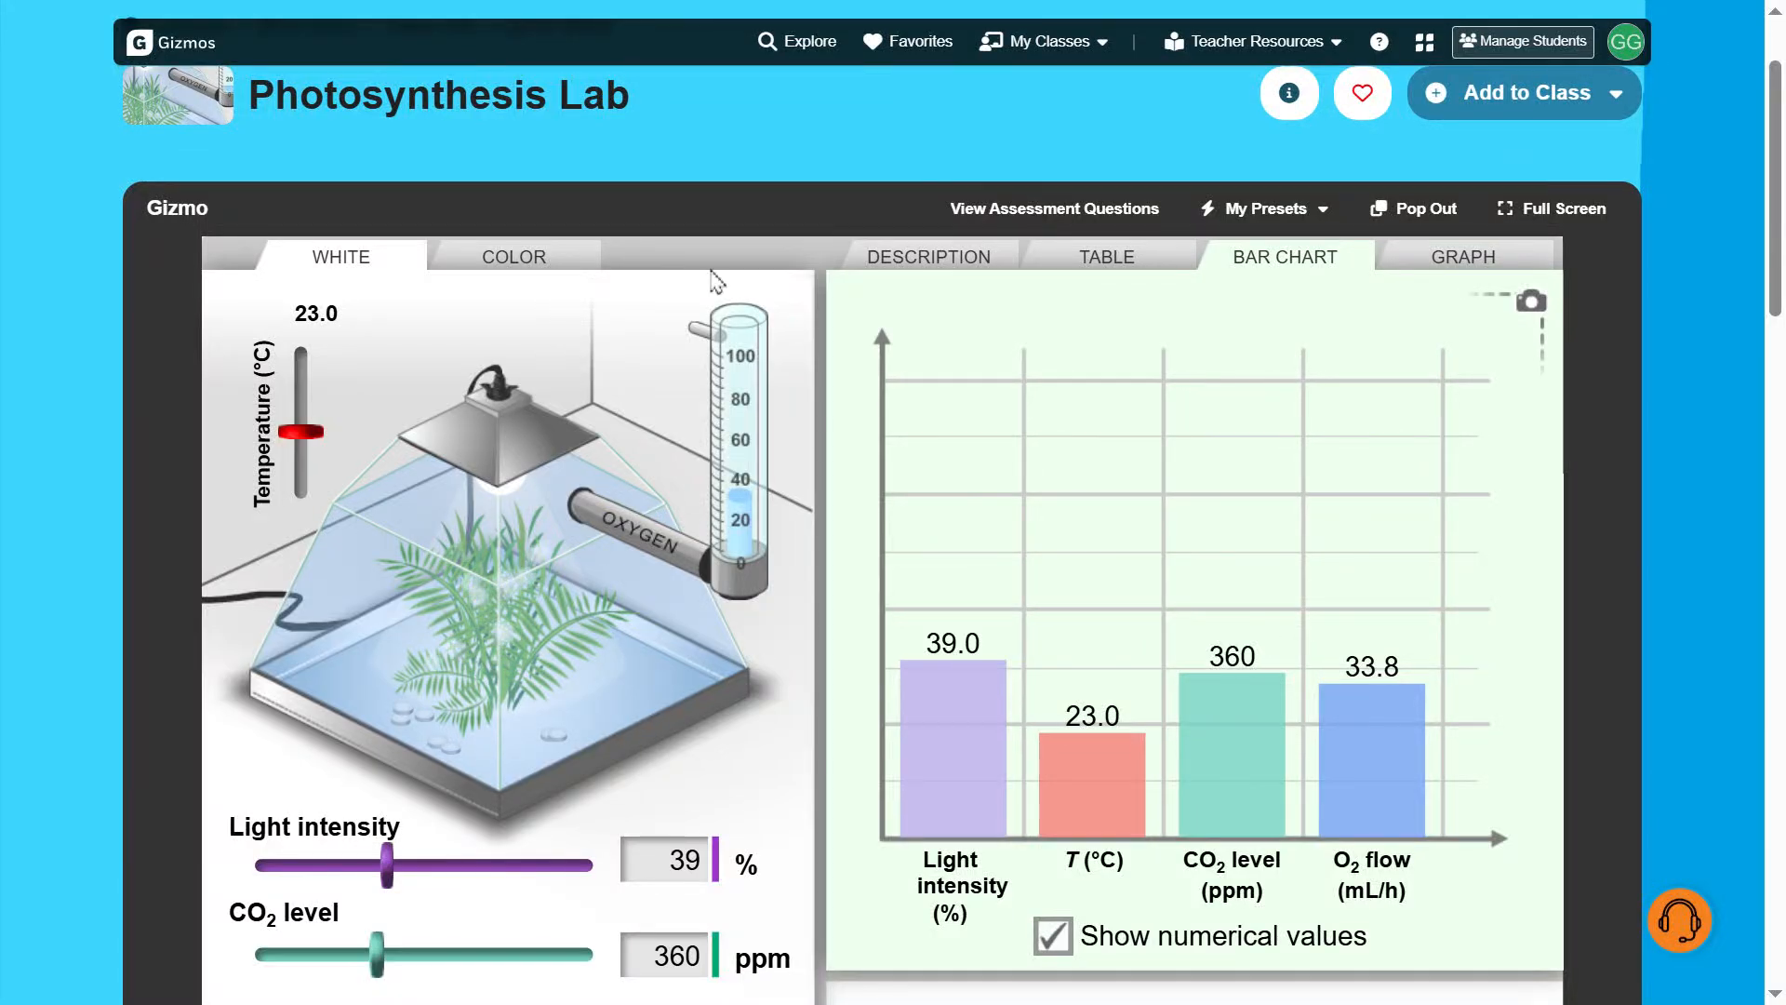
# Switch the lab to colored light and show the oxygen flow graph with wavelength on the x-axis.
pyautogui.click(516, 267)
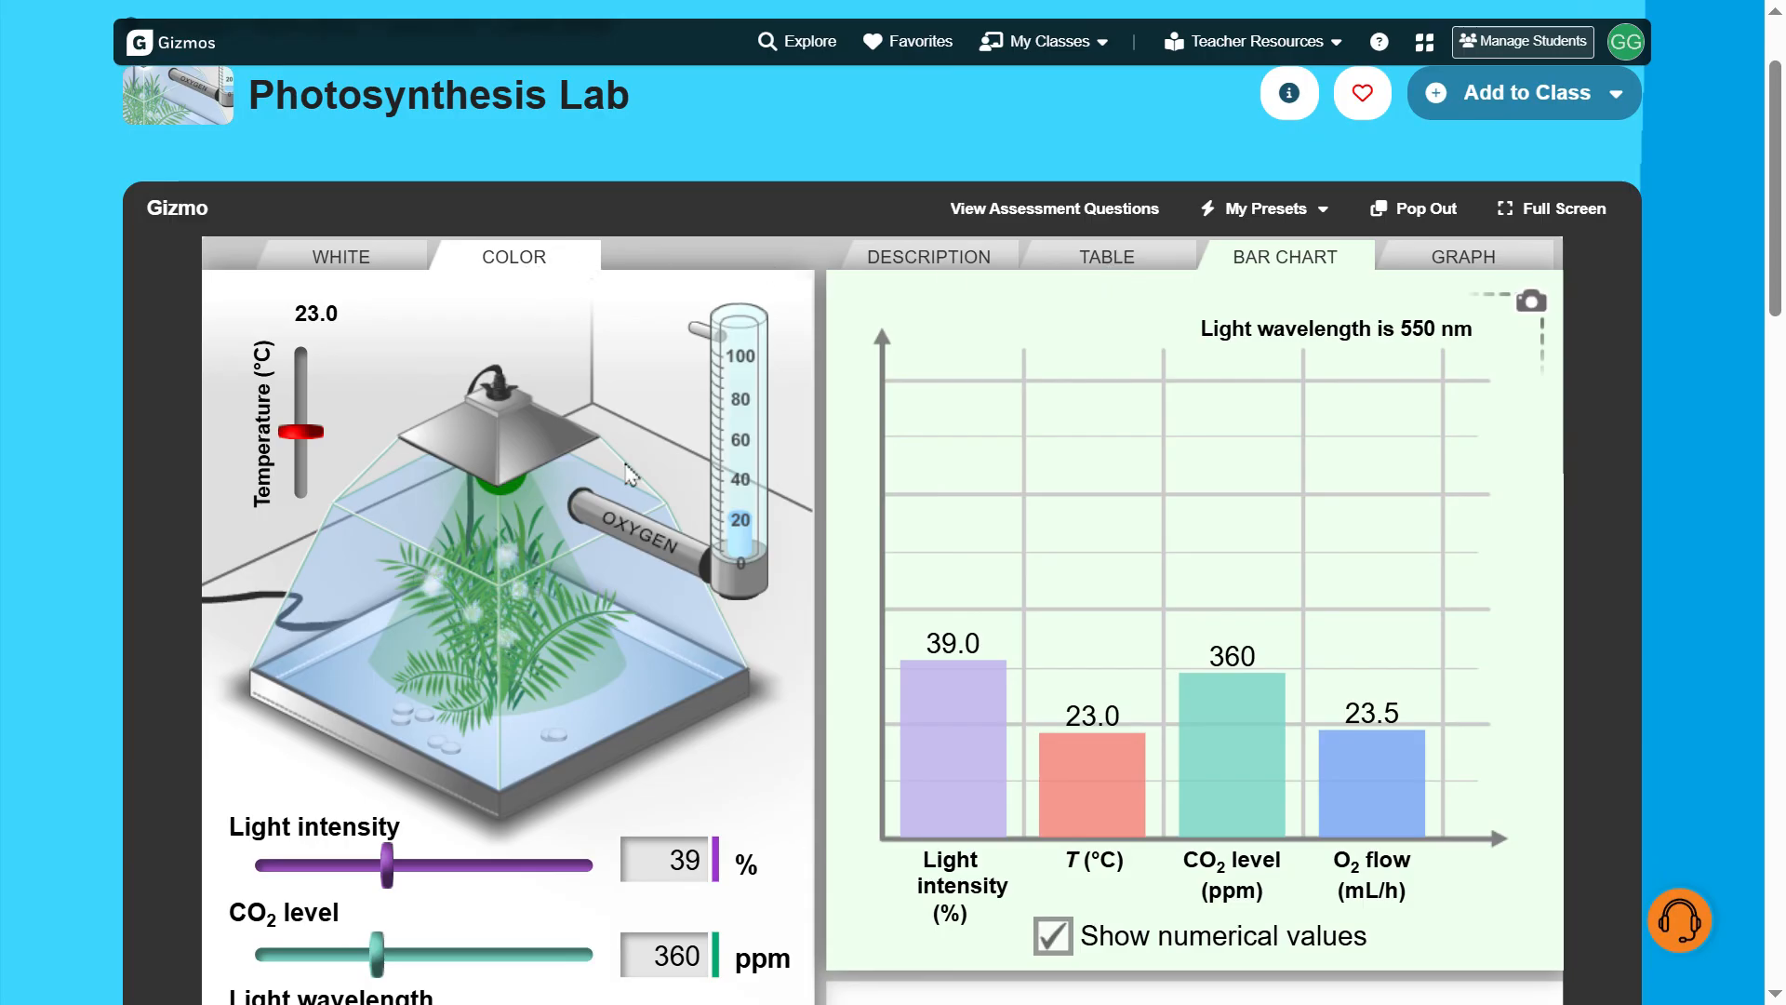
pyautogui.scroll(-2, 503, 863)
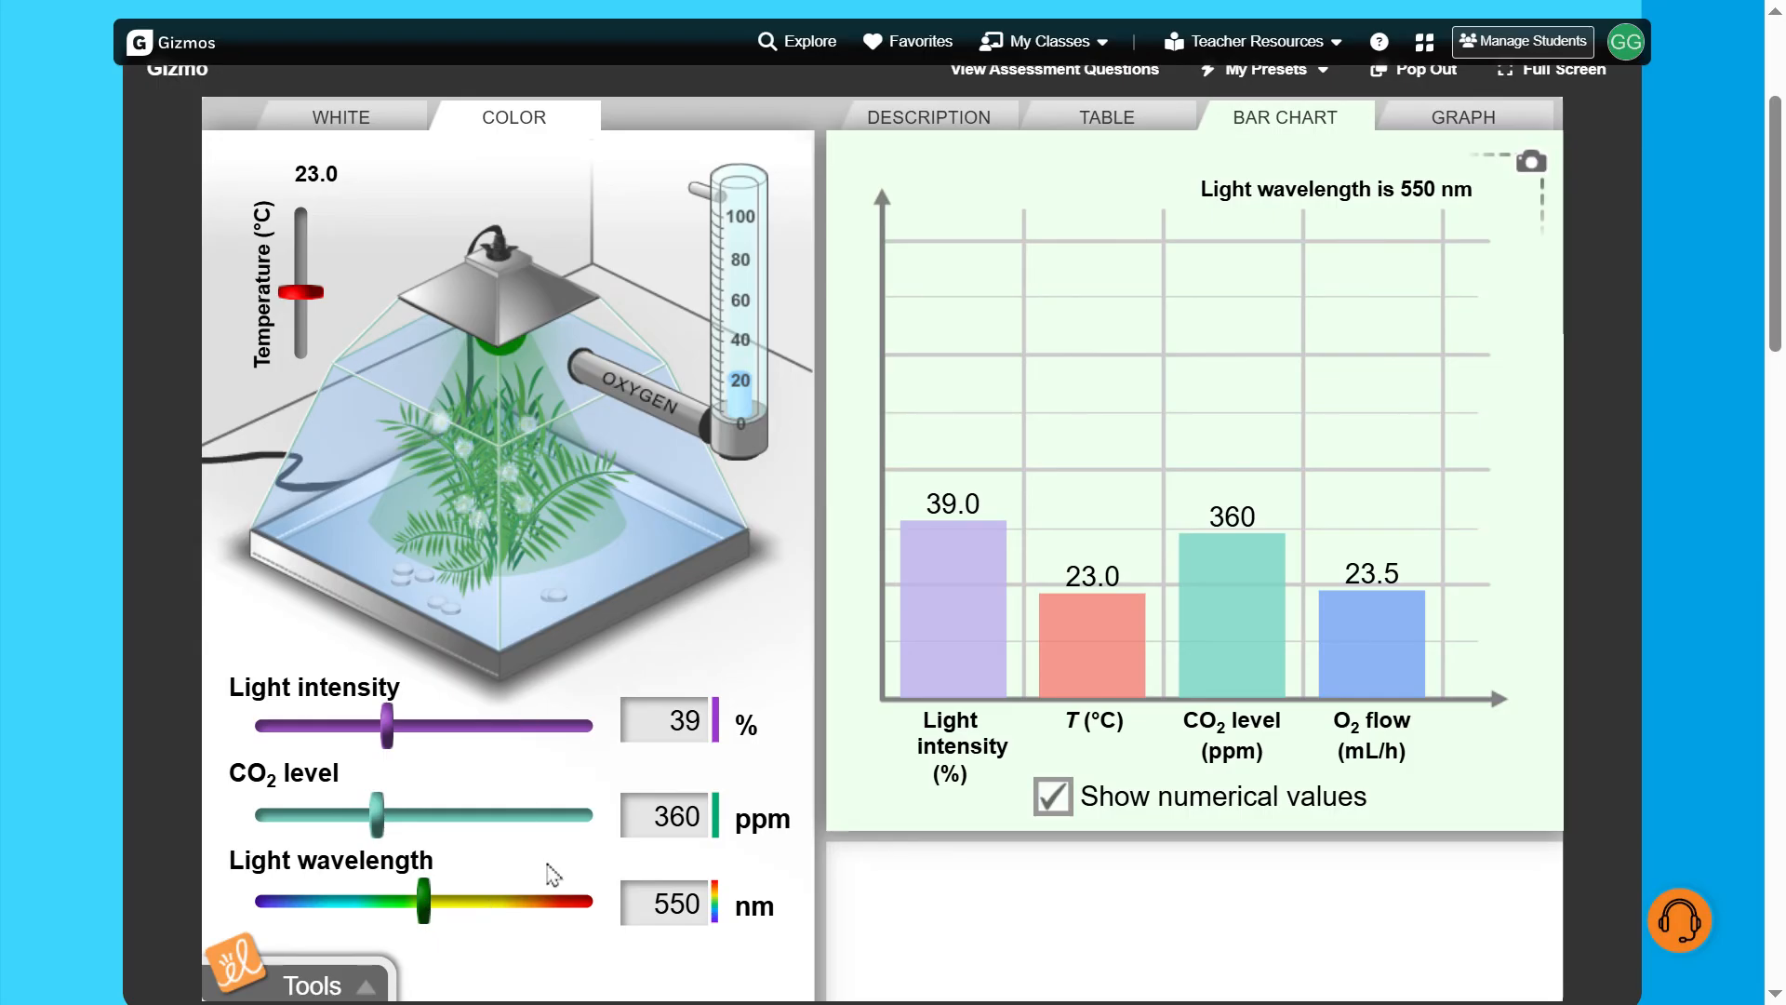
pyautogui.scroll(1, 744, 786)
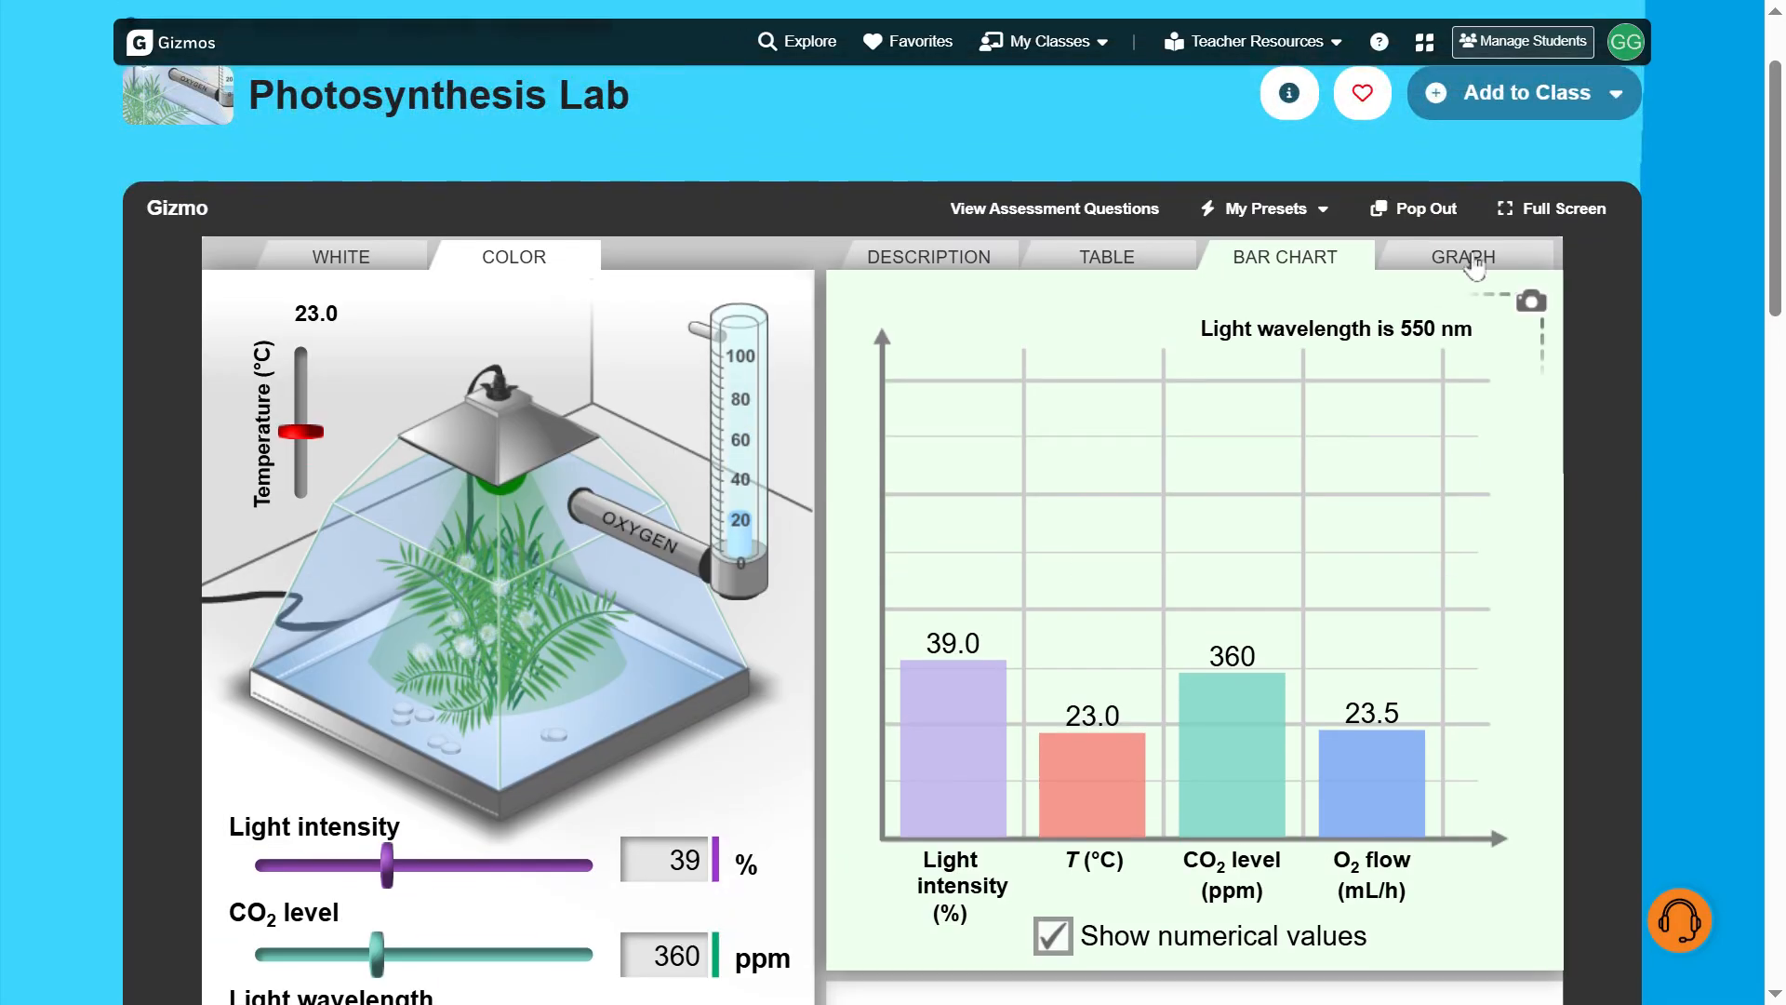
pyautogui.click(1466, 259)
pyautogui.scroll(-4, 1468, 260)
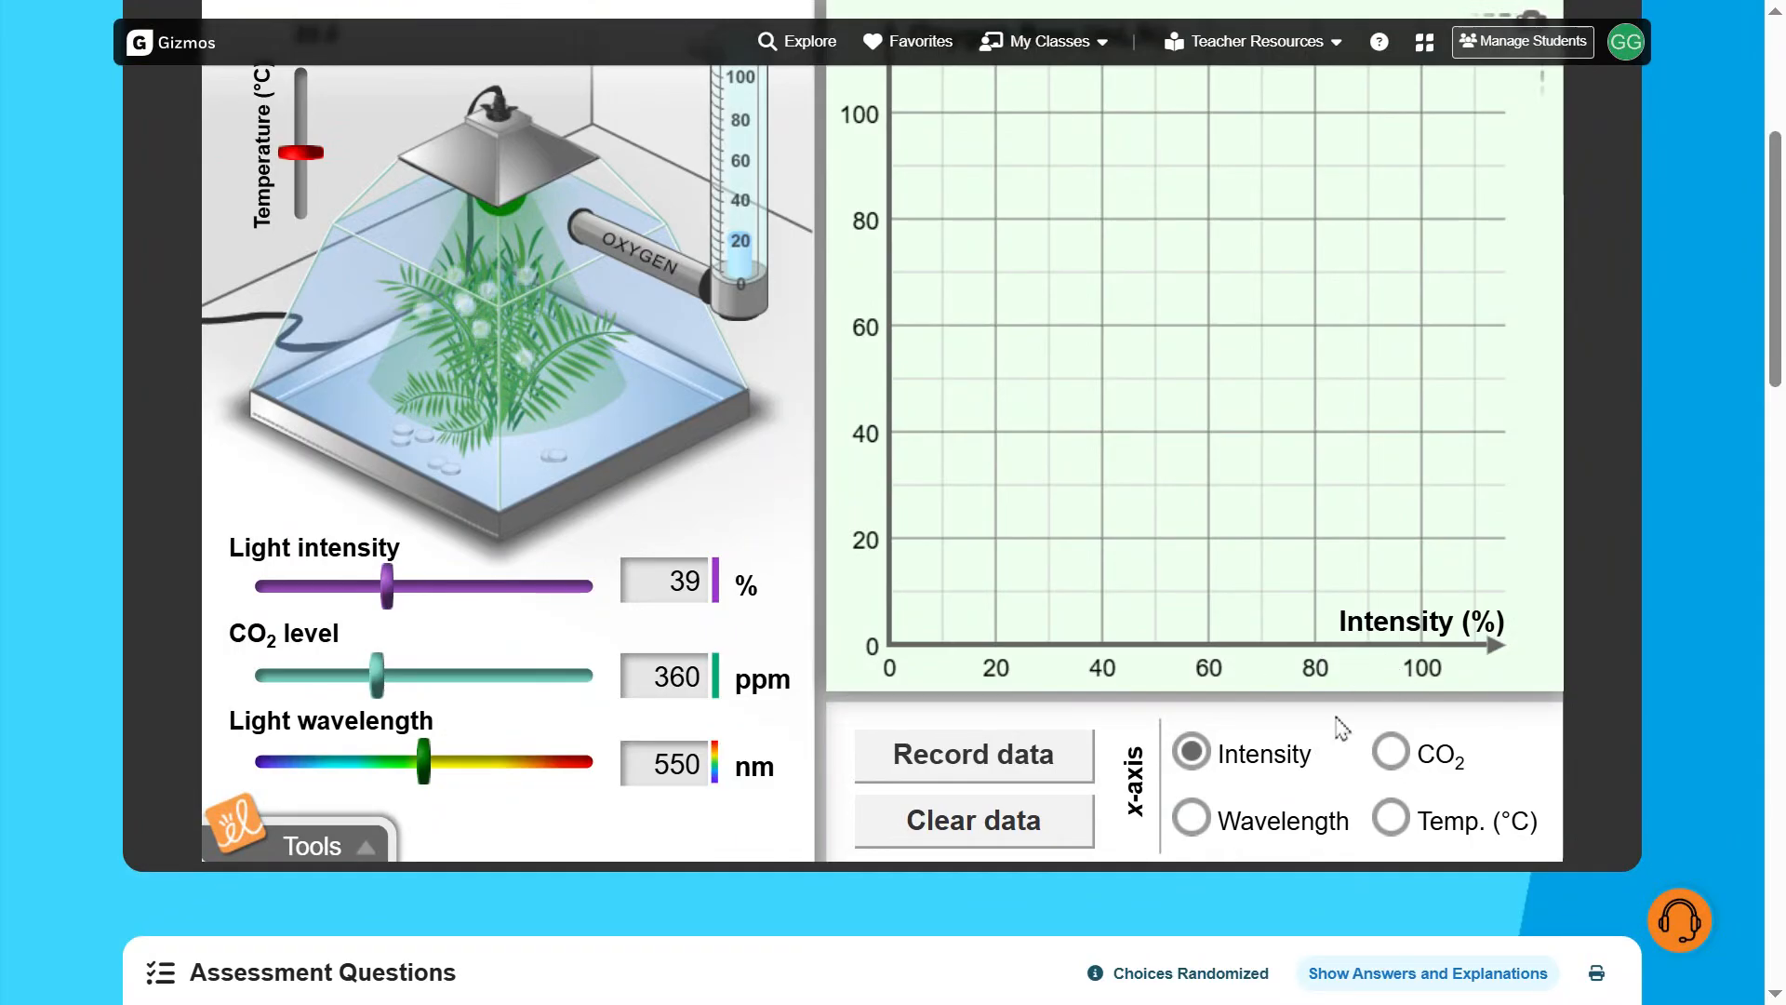
pyautogui.click(1194, 820)
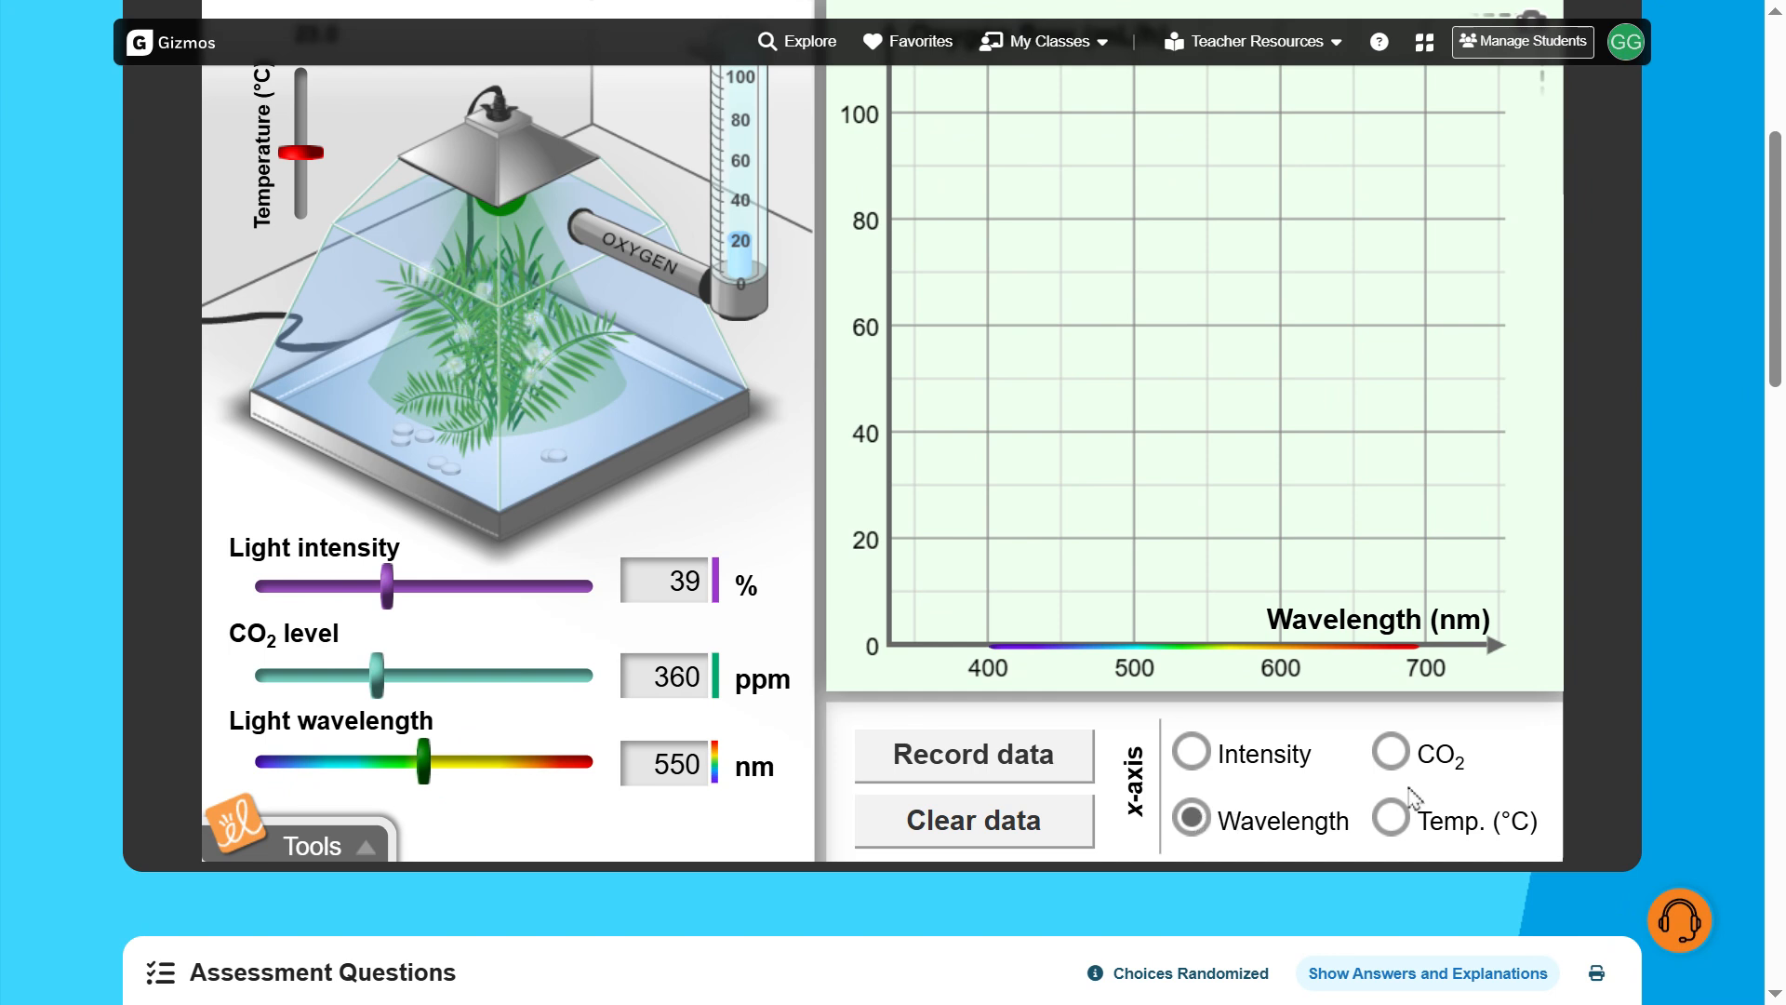
# Set the light wavelength to 410 nm and record a data point on the graph.
pyautogui.scroll(2, 1059, 526)
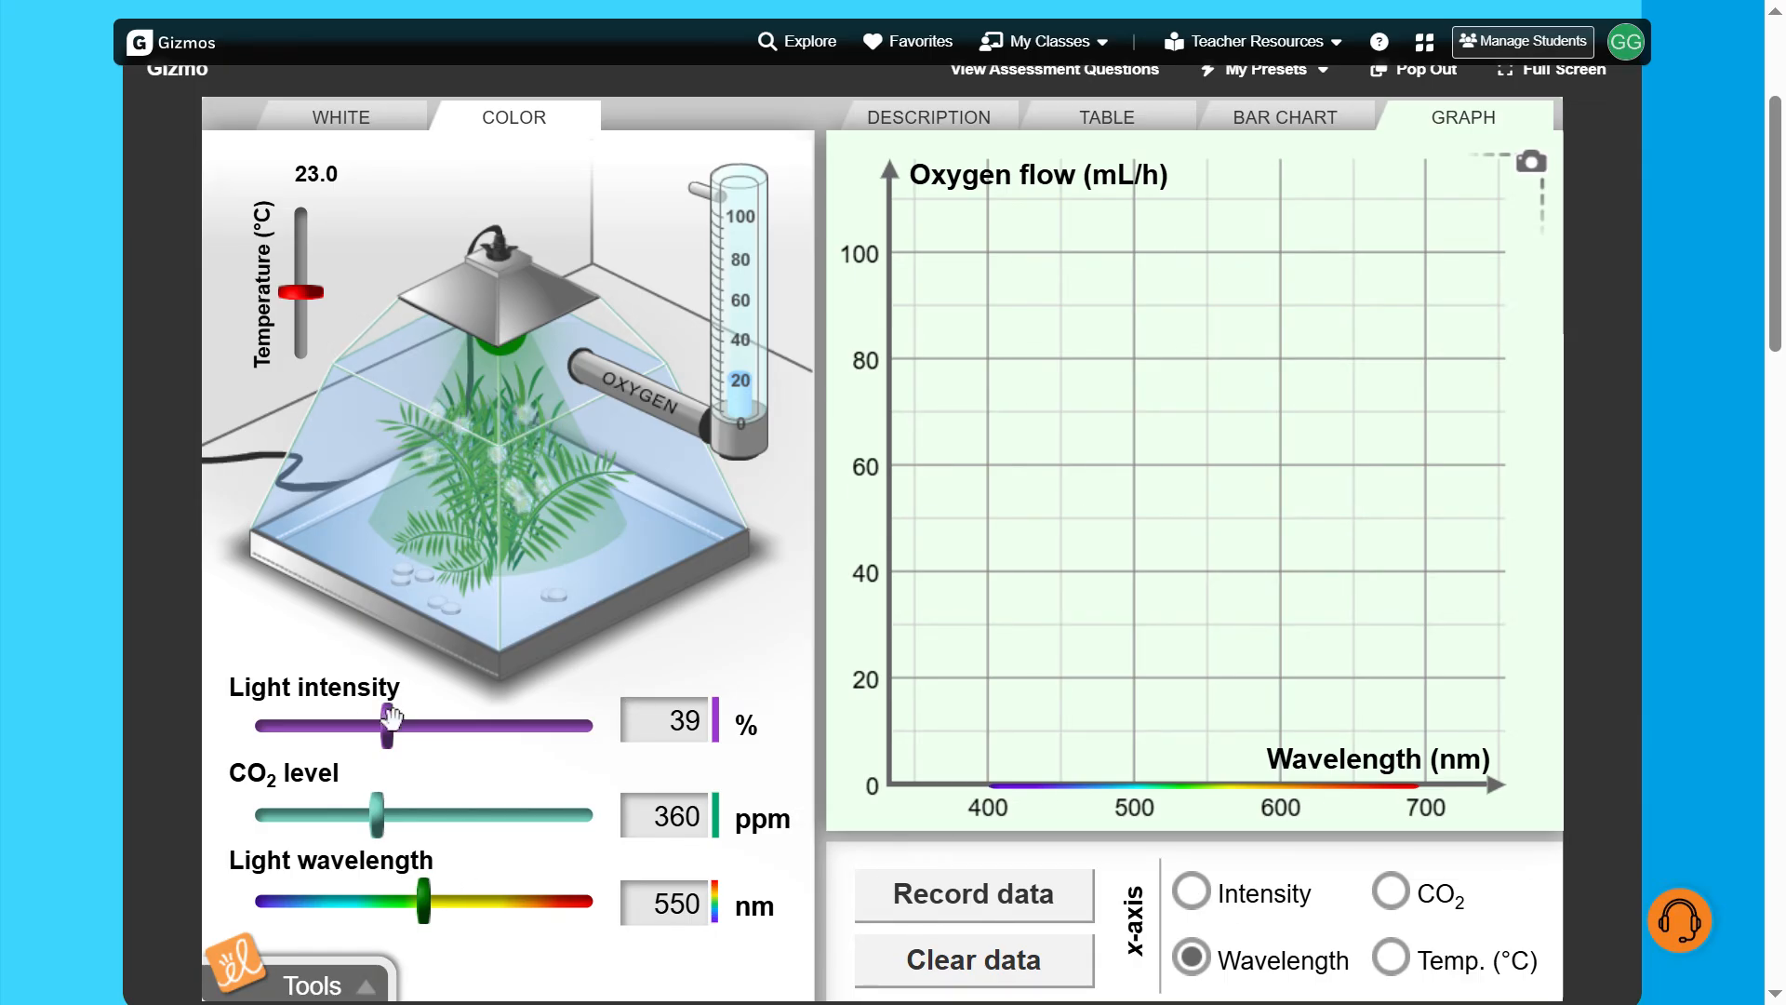
pyautogui.moveTo(424, 900); pyautogui.dragTo(261, 904)
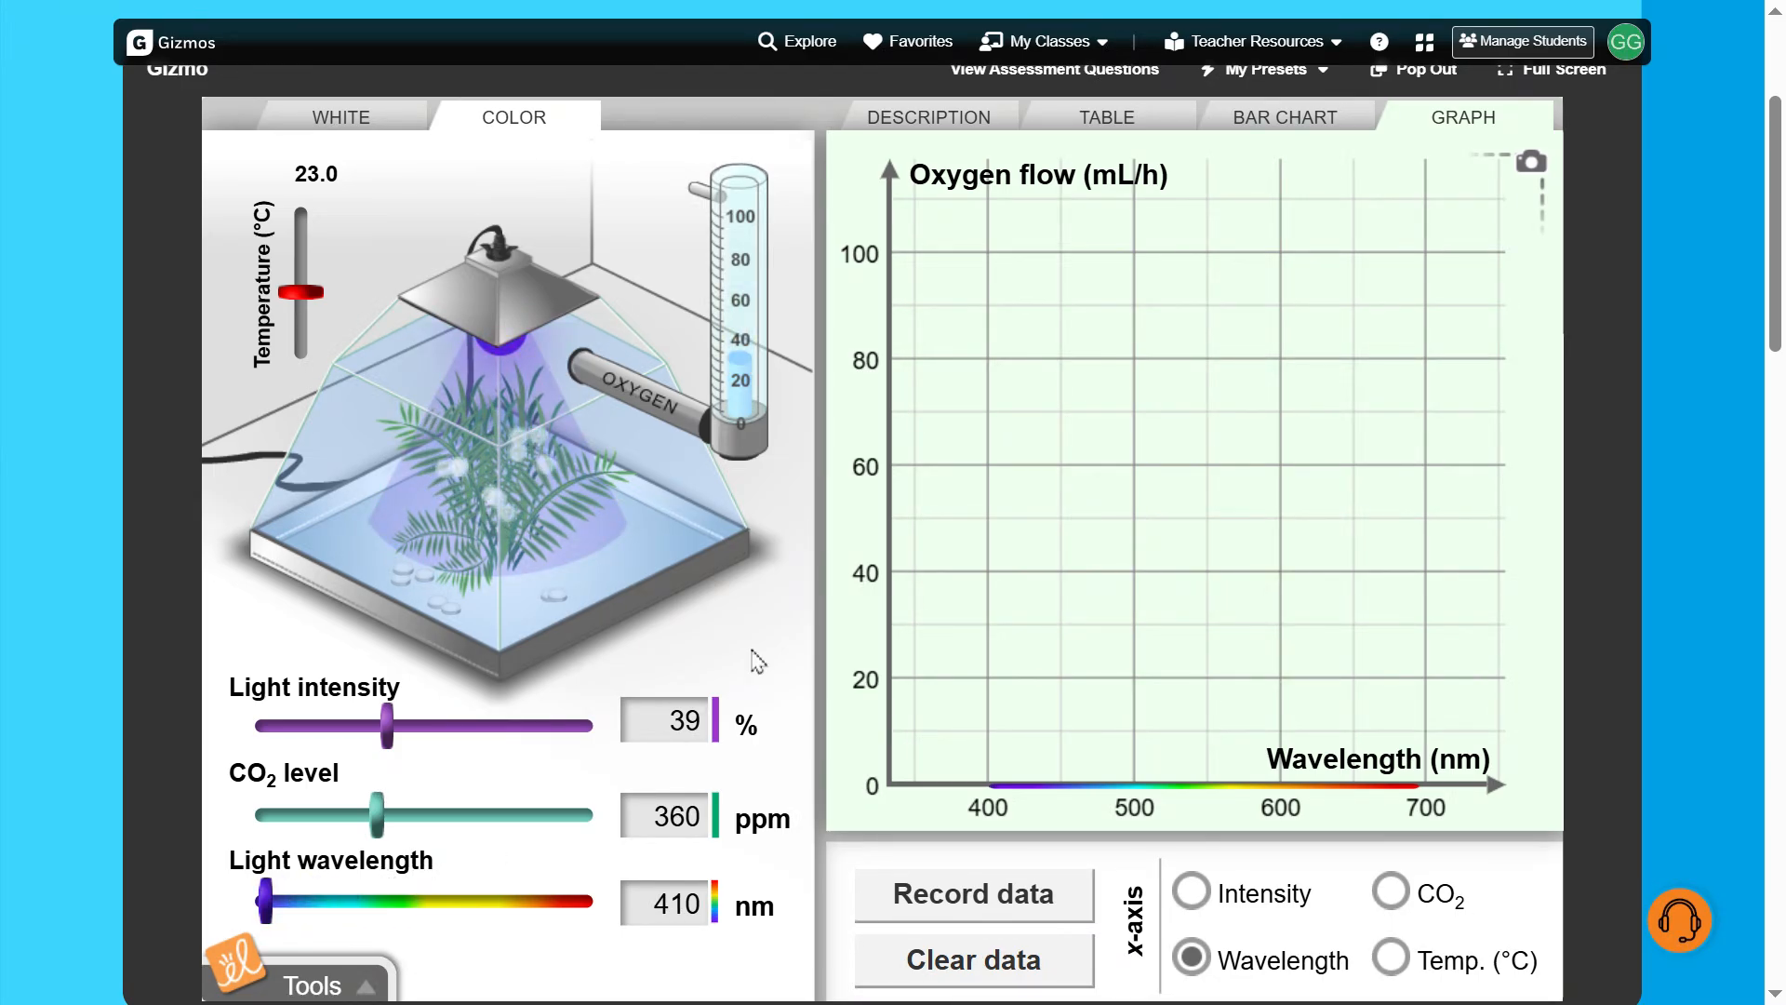
pyautogui.scroll(-2, 595, 568)
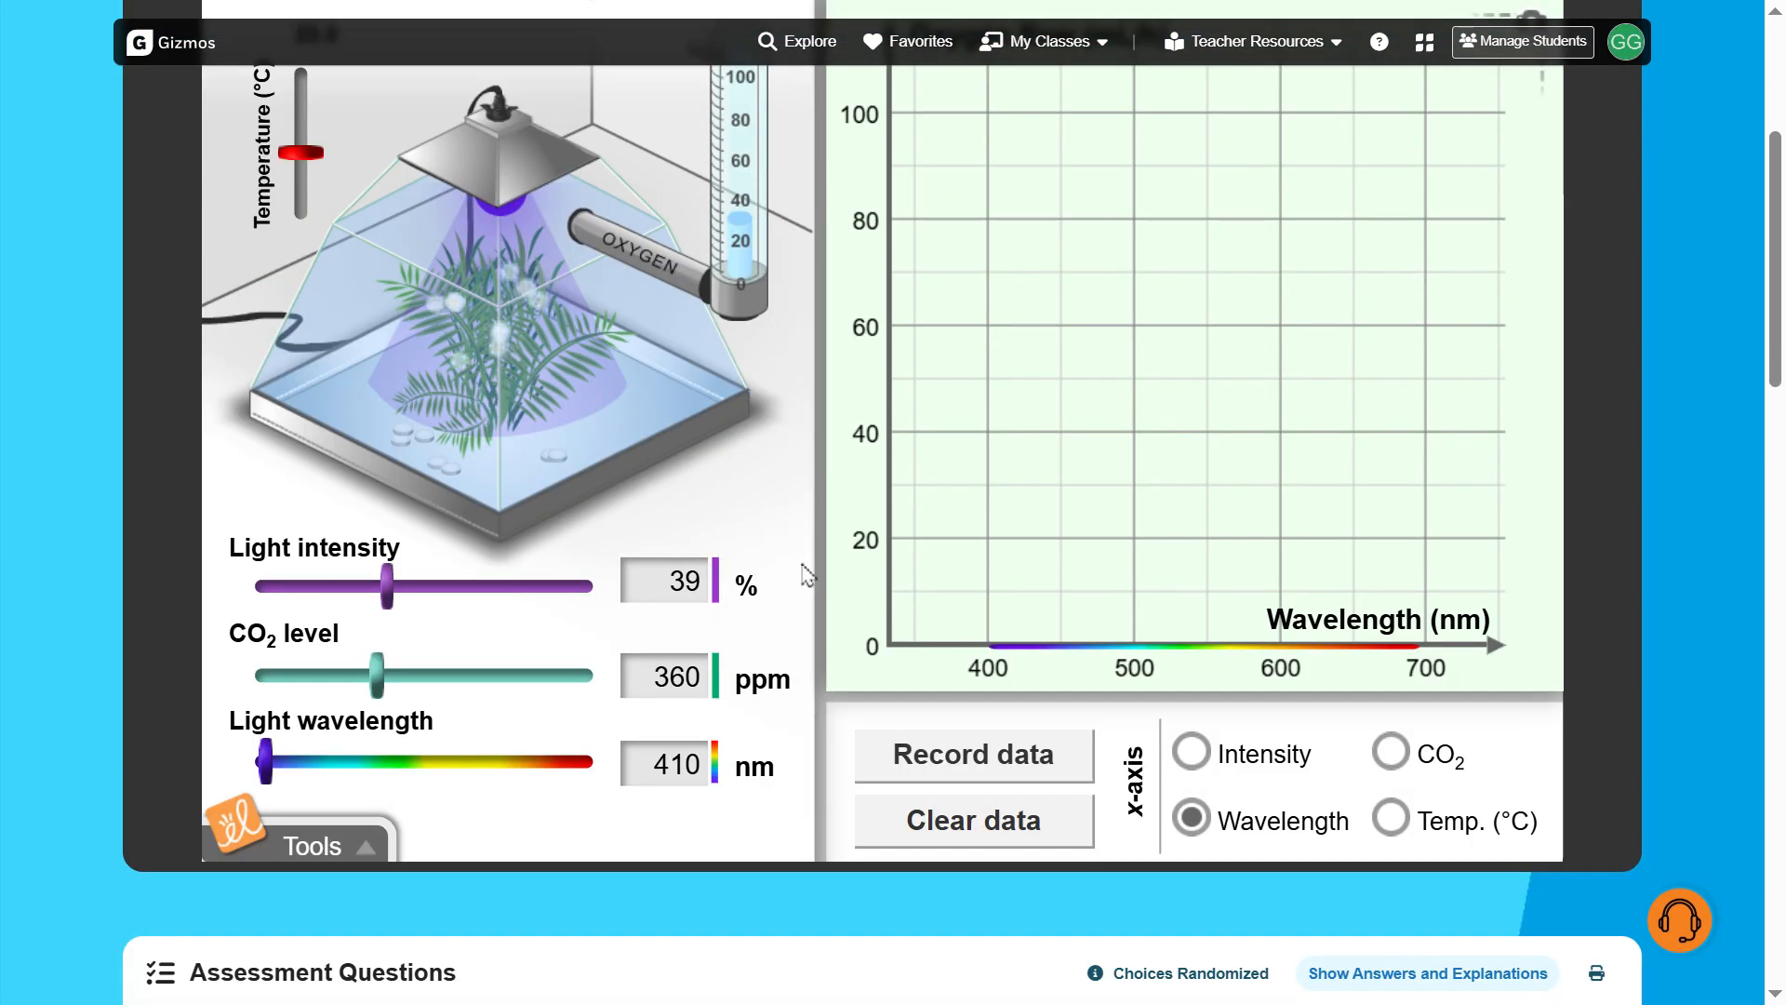
pyautogui.click(926, 755)
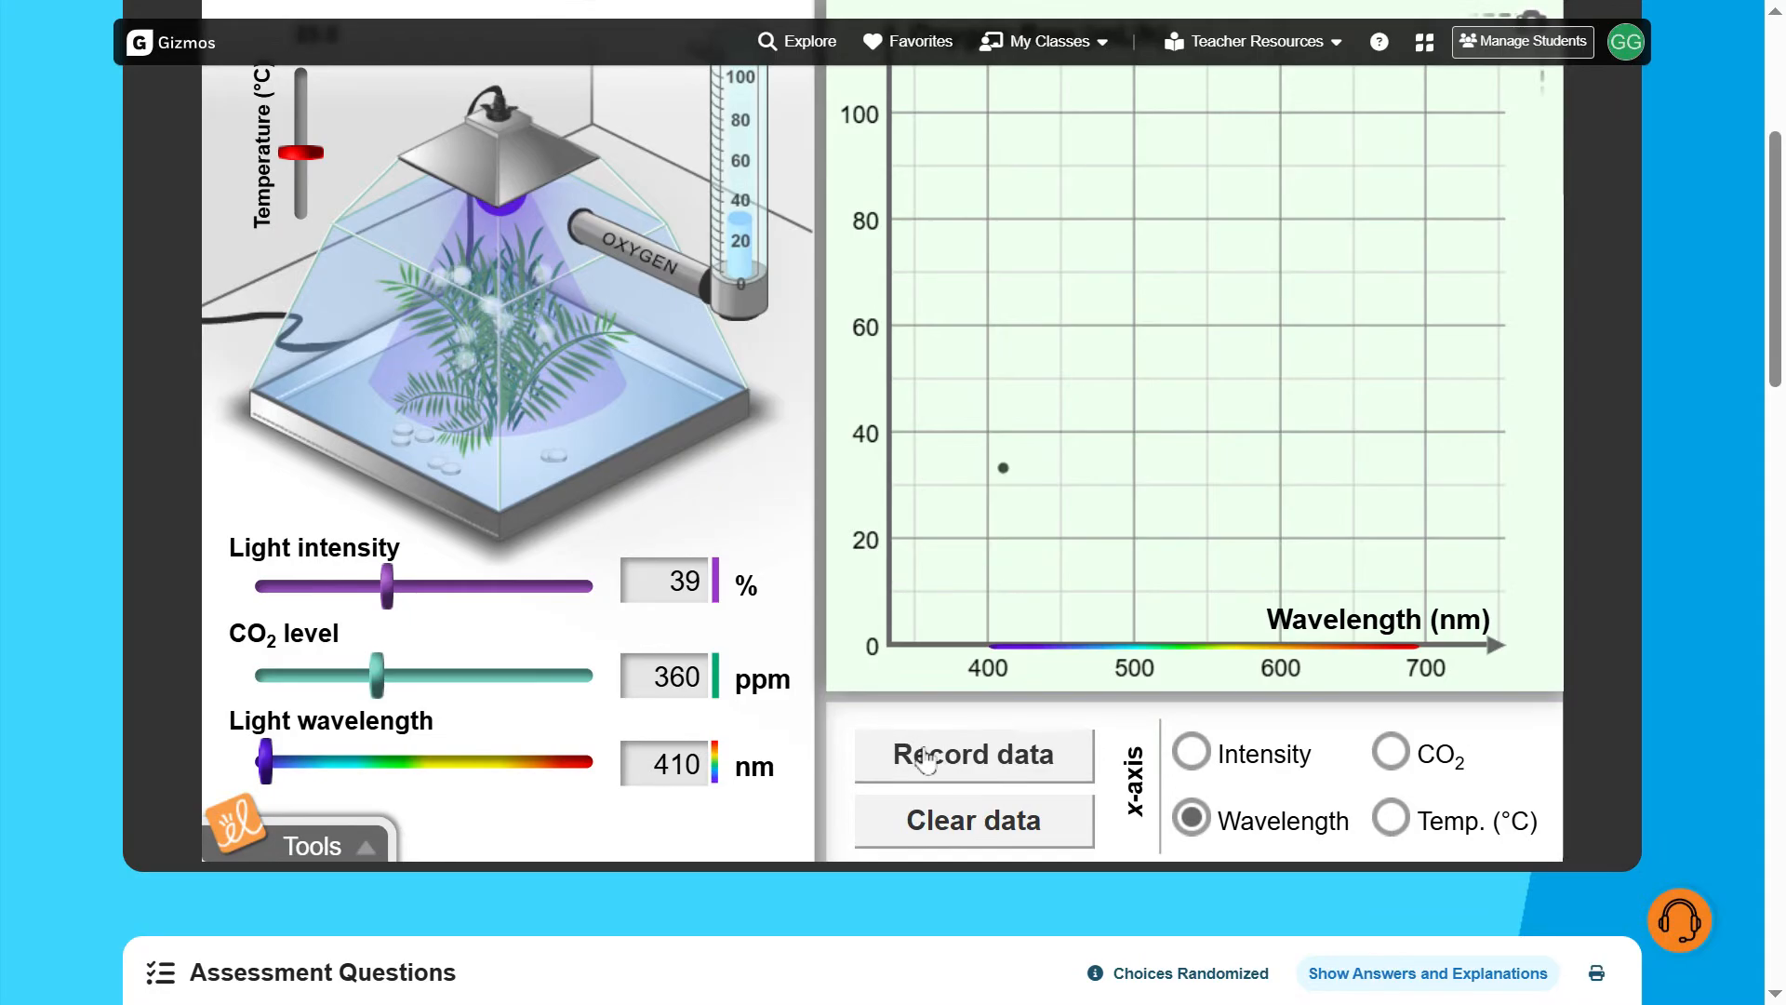
# Record two more data points on the graph, at light wavelengths of 430 nm and 450 nm.
pyautogui.scroll(2, 742, 549)
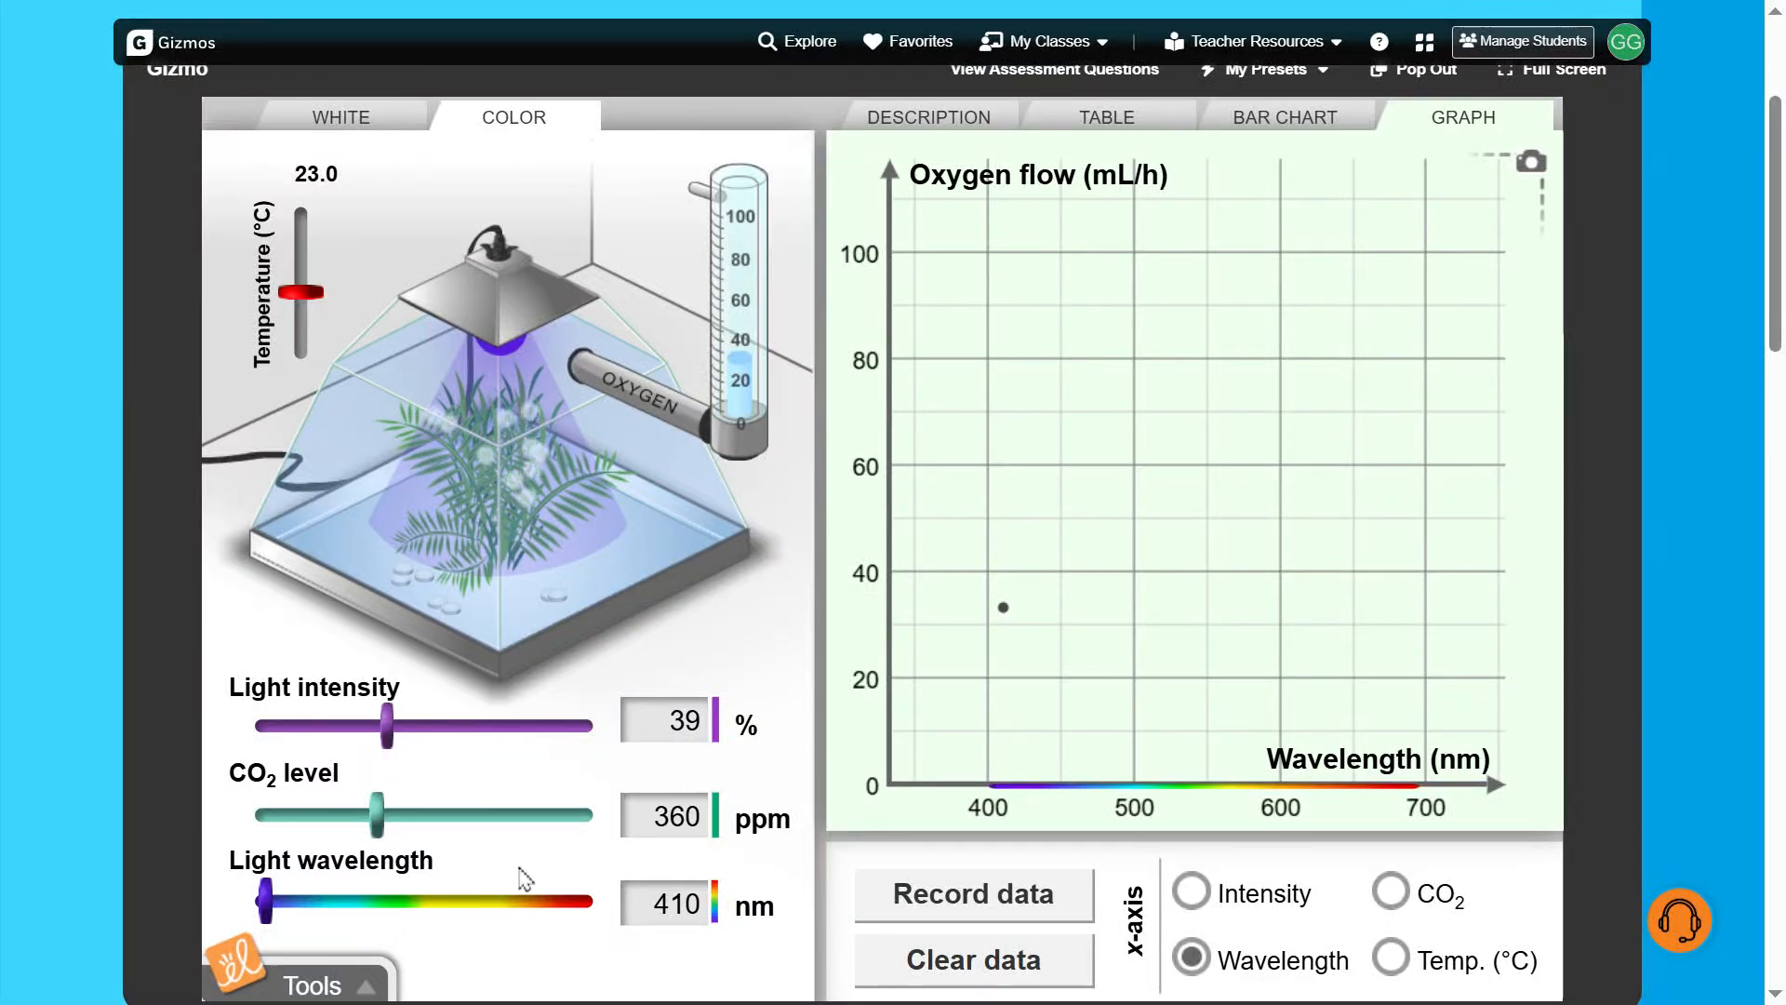
pyautogui.moveTo(264, 893); pyautogui.dragTo(285, 904)
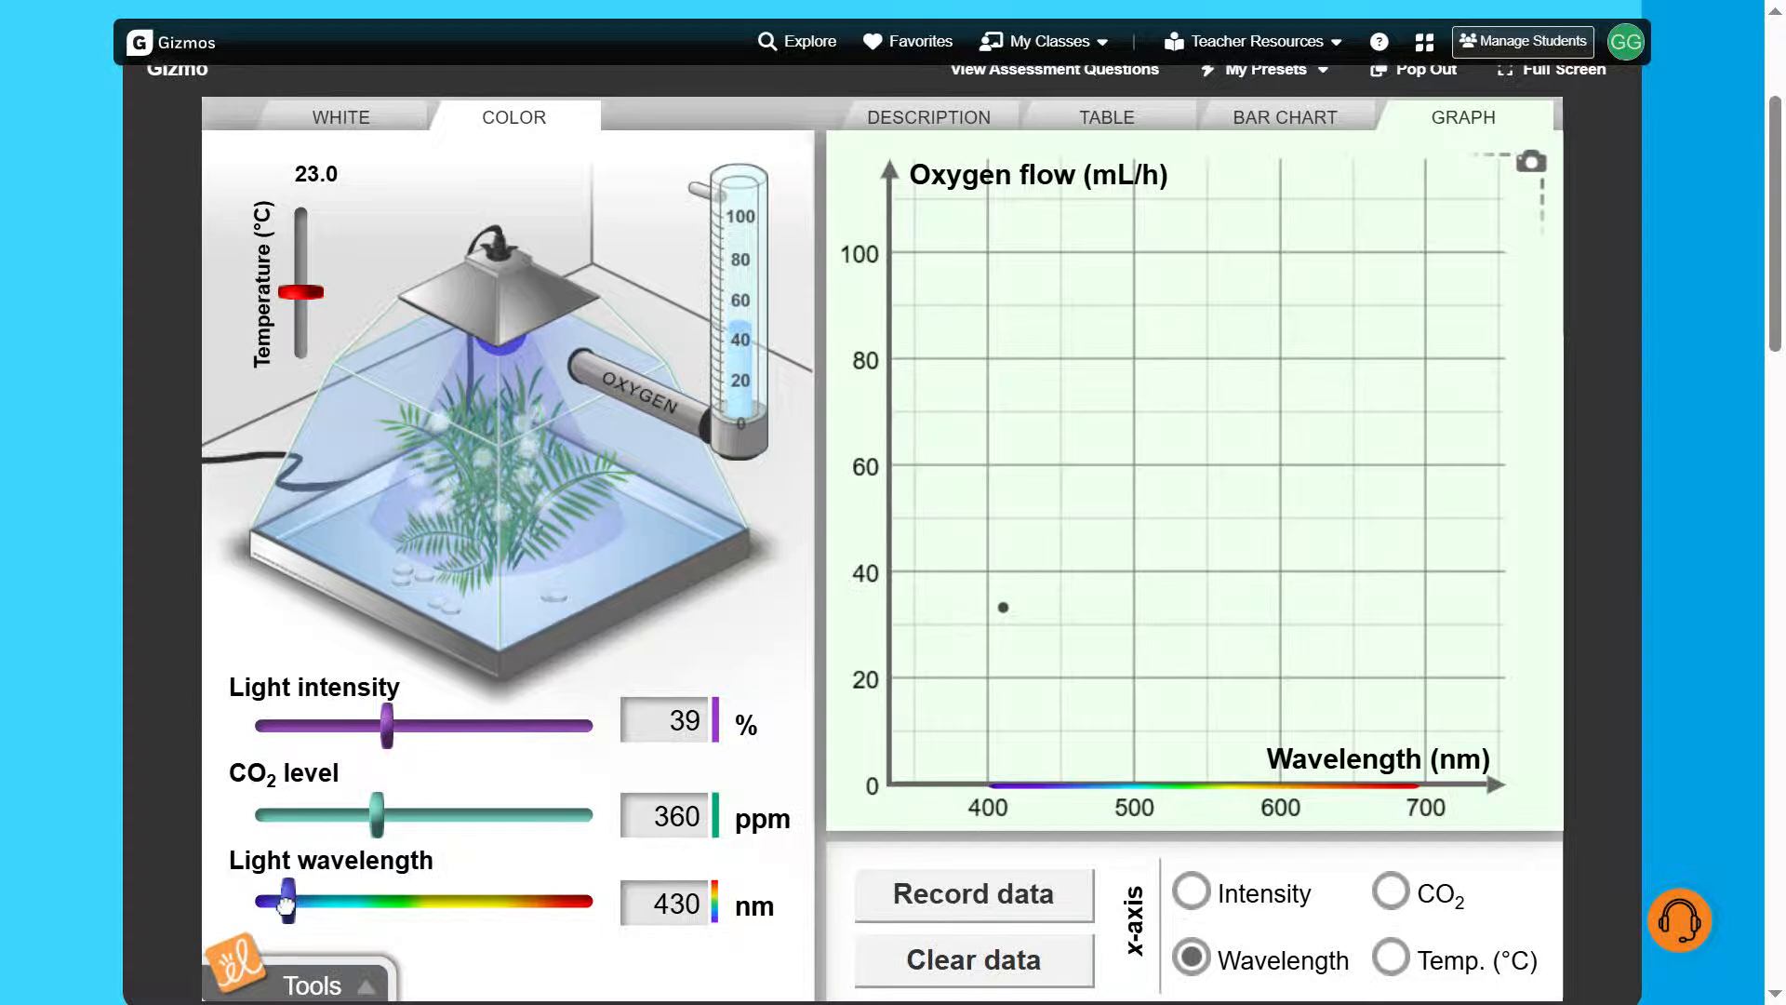
pyautogui.click(963, 887)
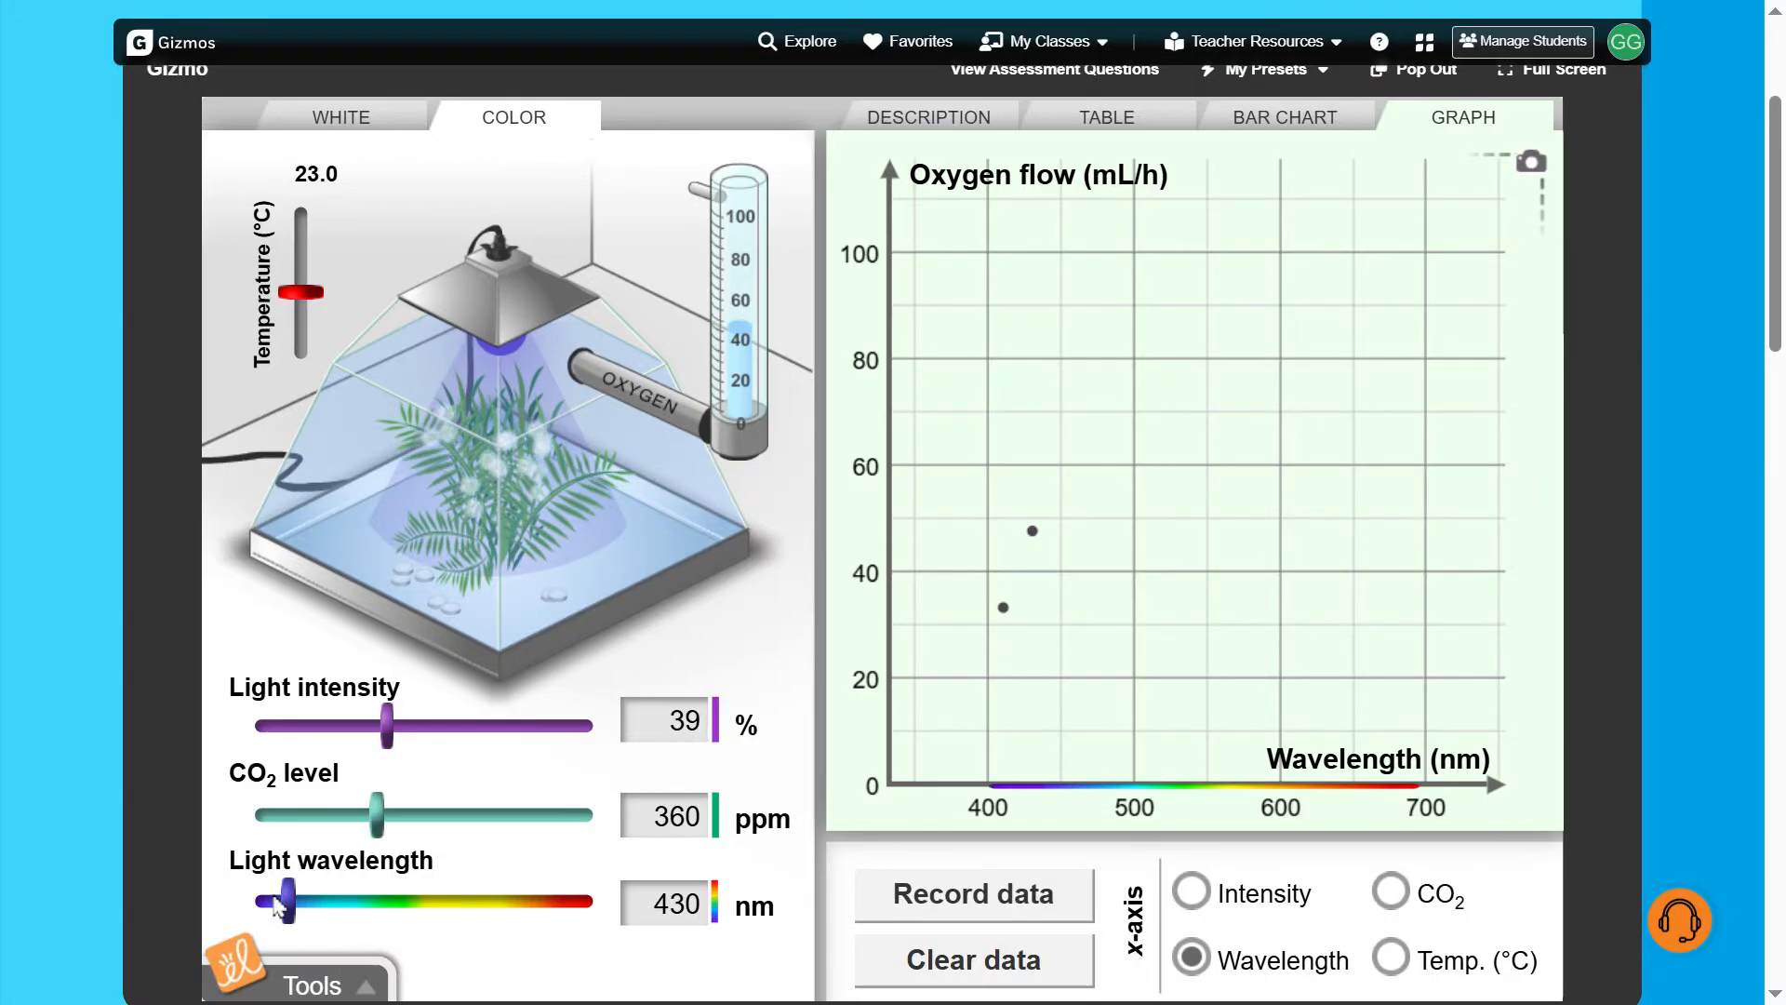
pyautogui.moveTo(293, 902); pyautogui.dragTo(307, 905)
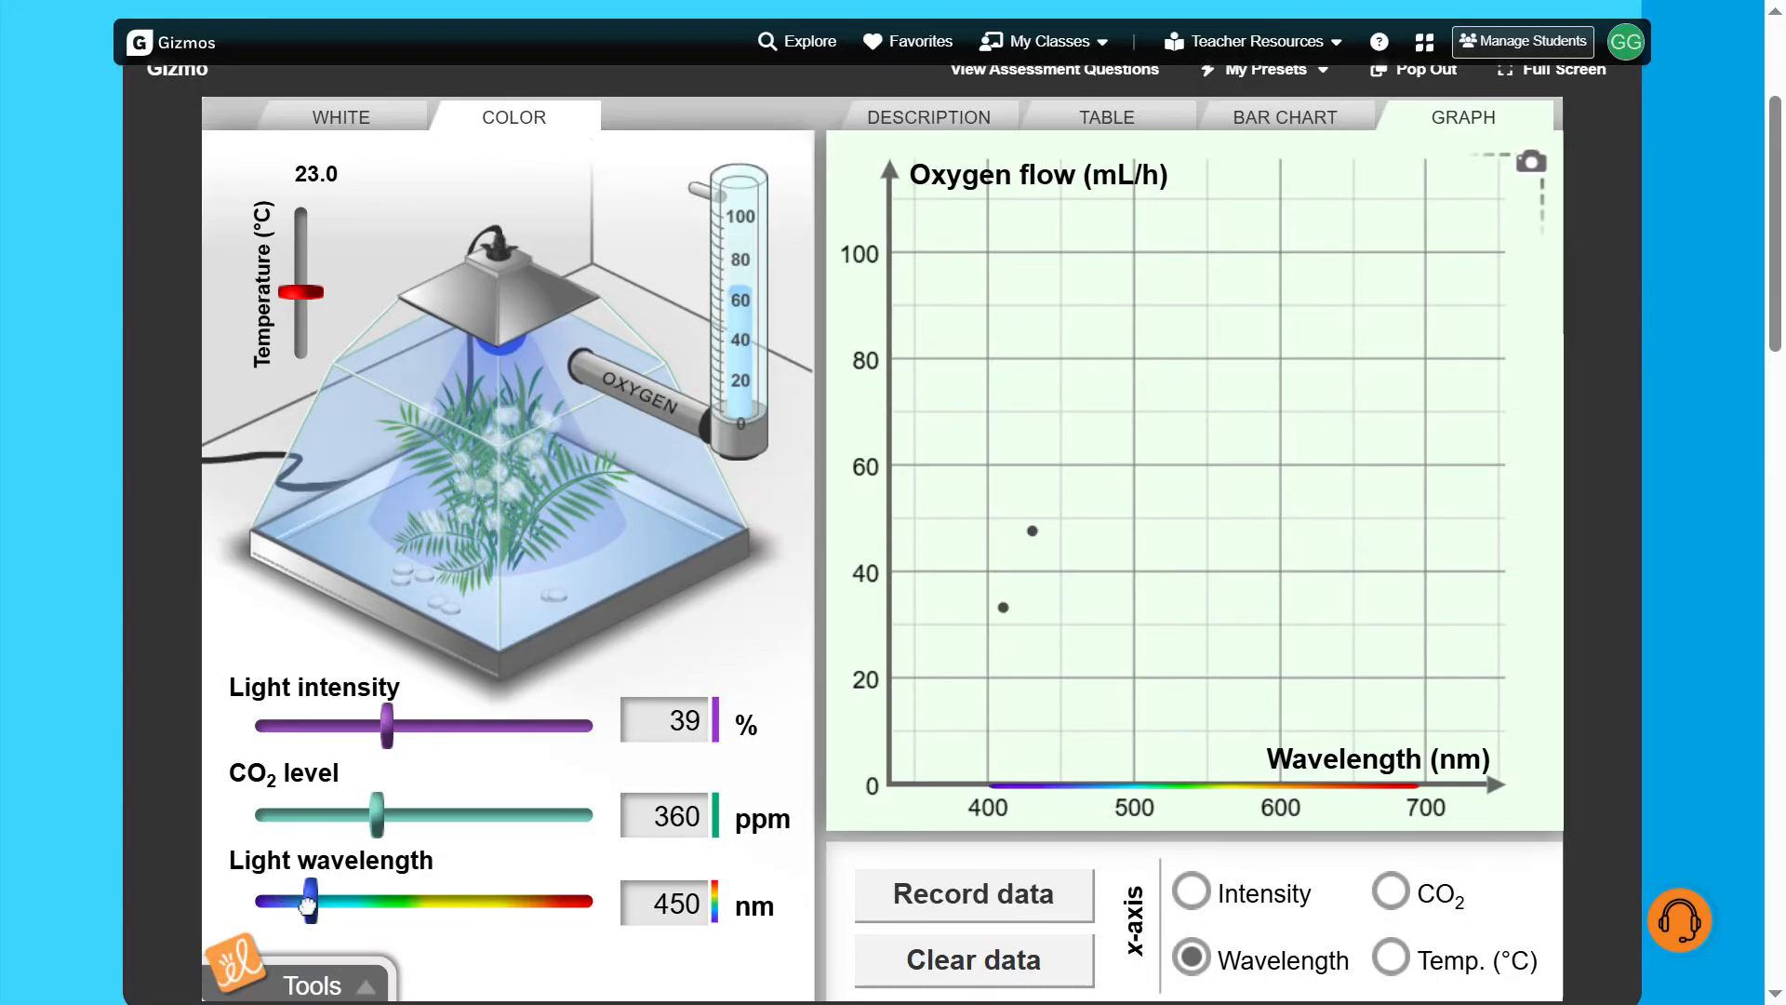
pyautogui.click(914, 879)
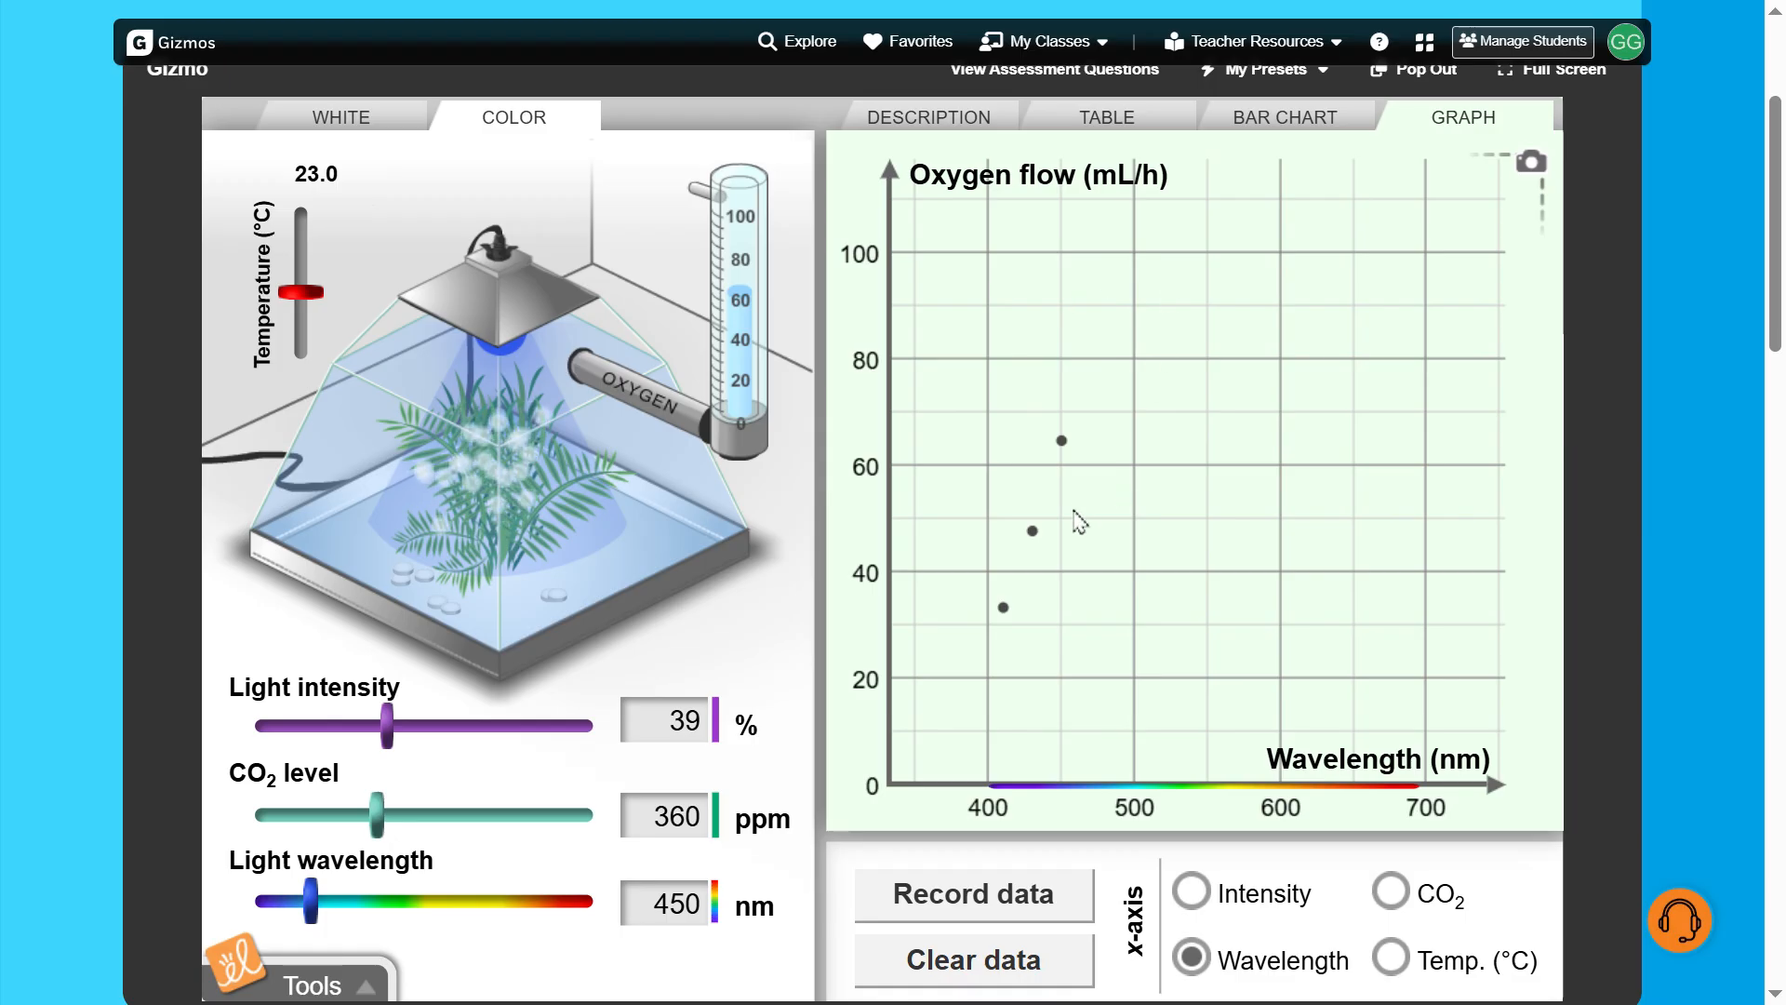
# Open a snapshot image of the oxygen flow graph and close it again.
pyautogui.click(1531, 167)
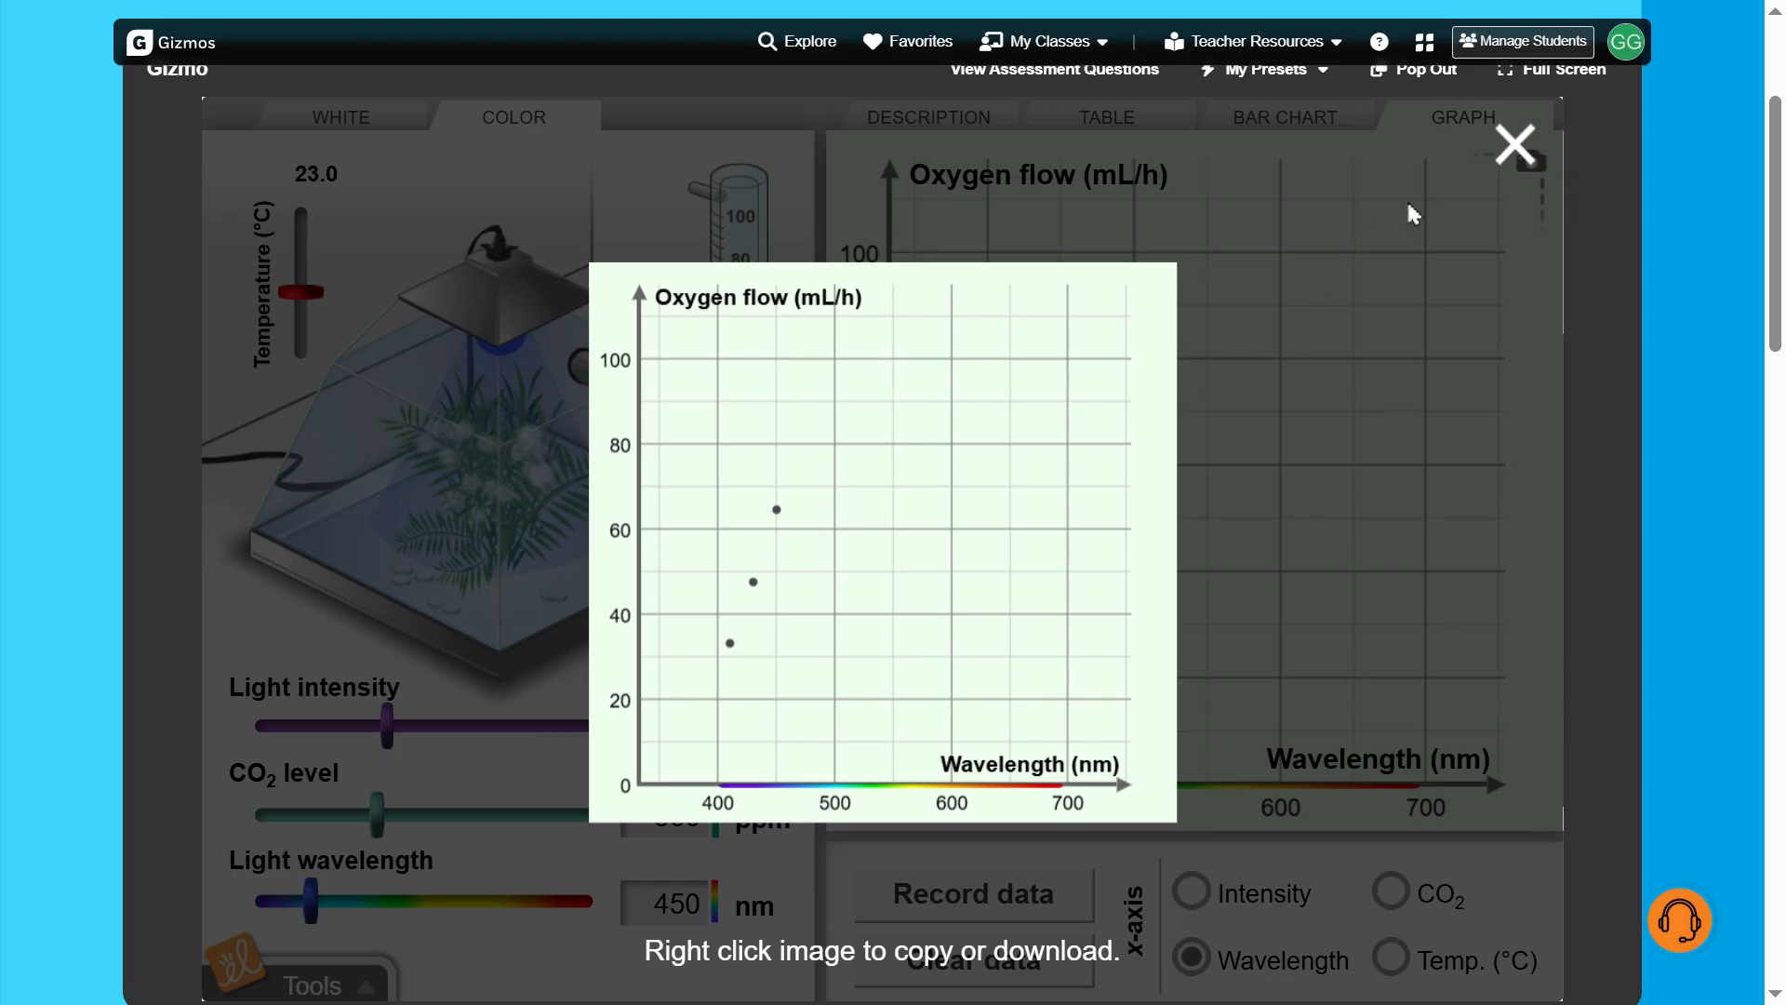
pyautogui.click(1515, 146)
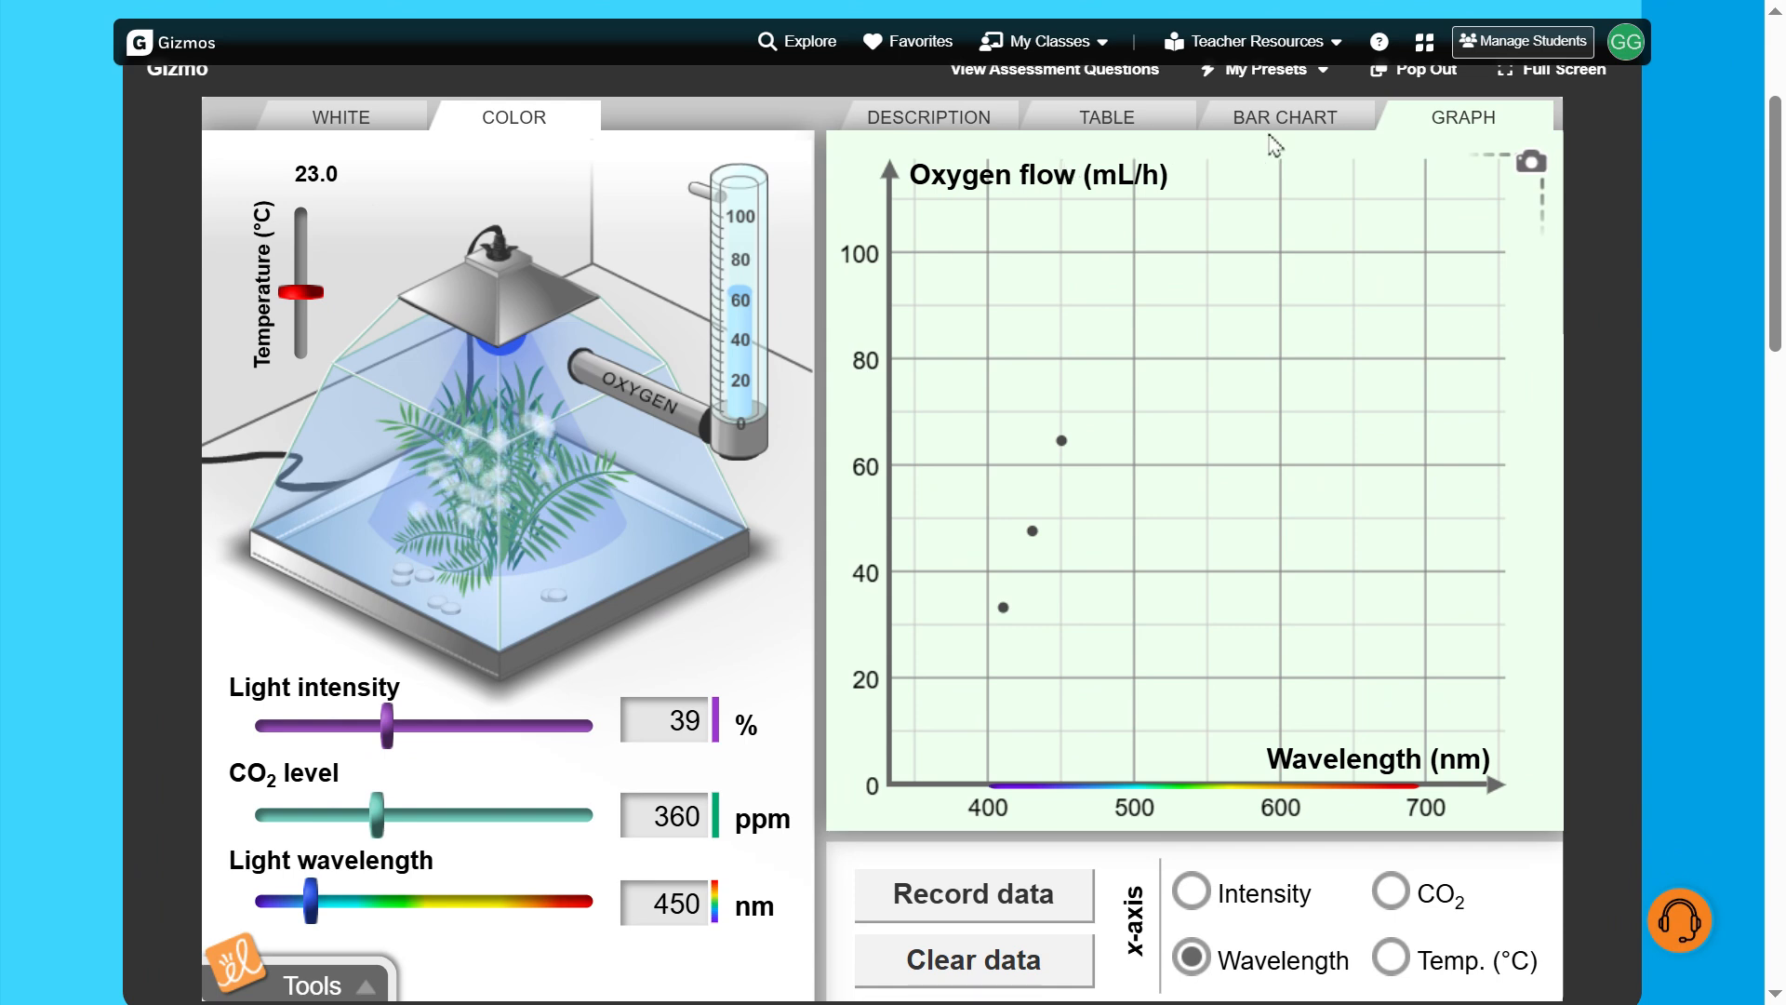
# Review the bar chart and the recorded data table, and switch the lab back to white light.
pyautogui.click(1271, 129)
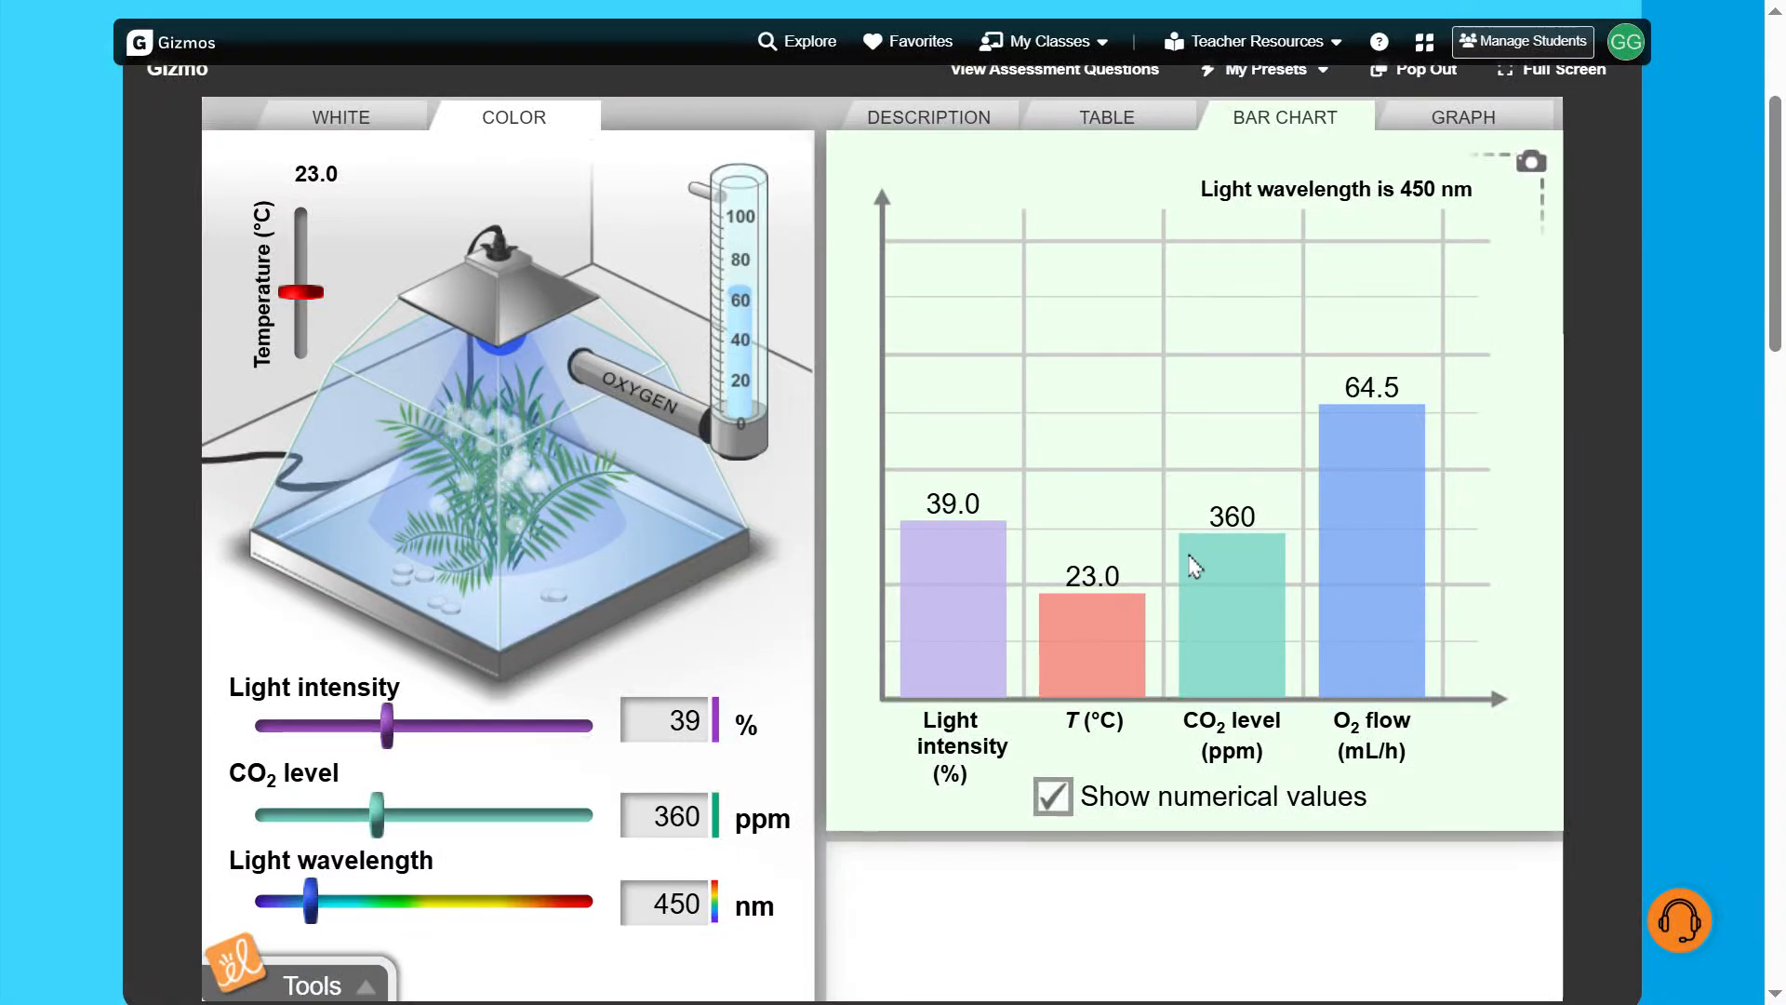
pyautogui.click(1141, 121)
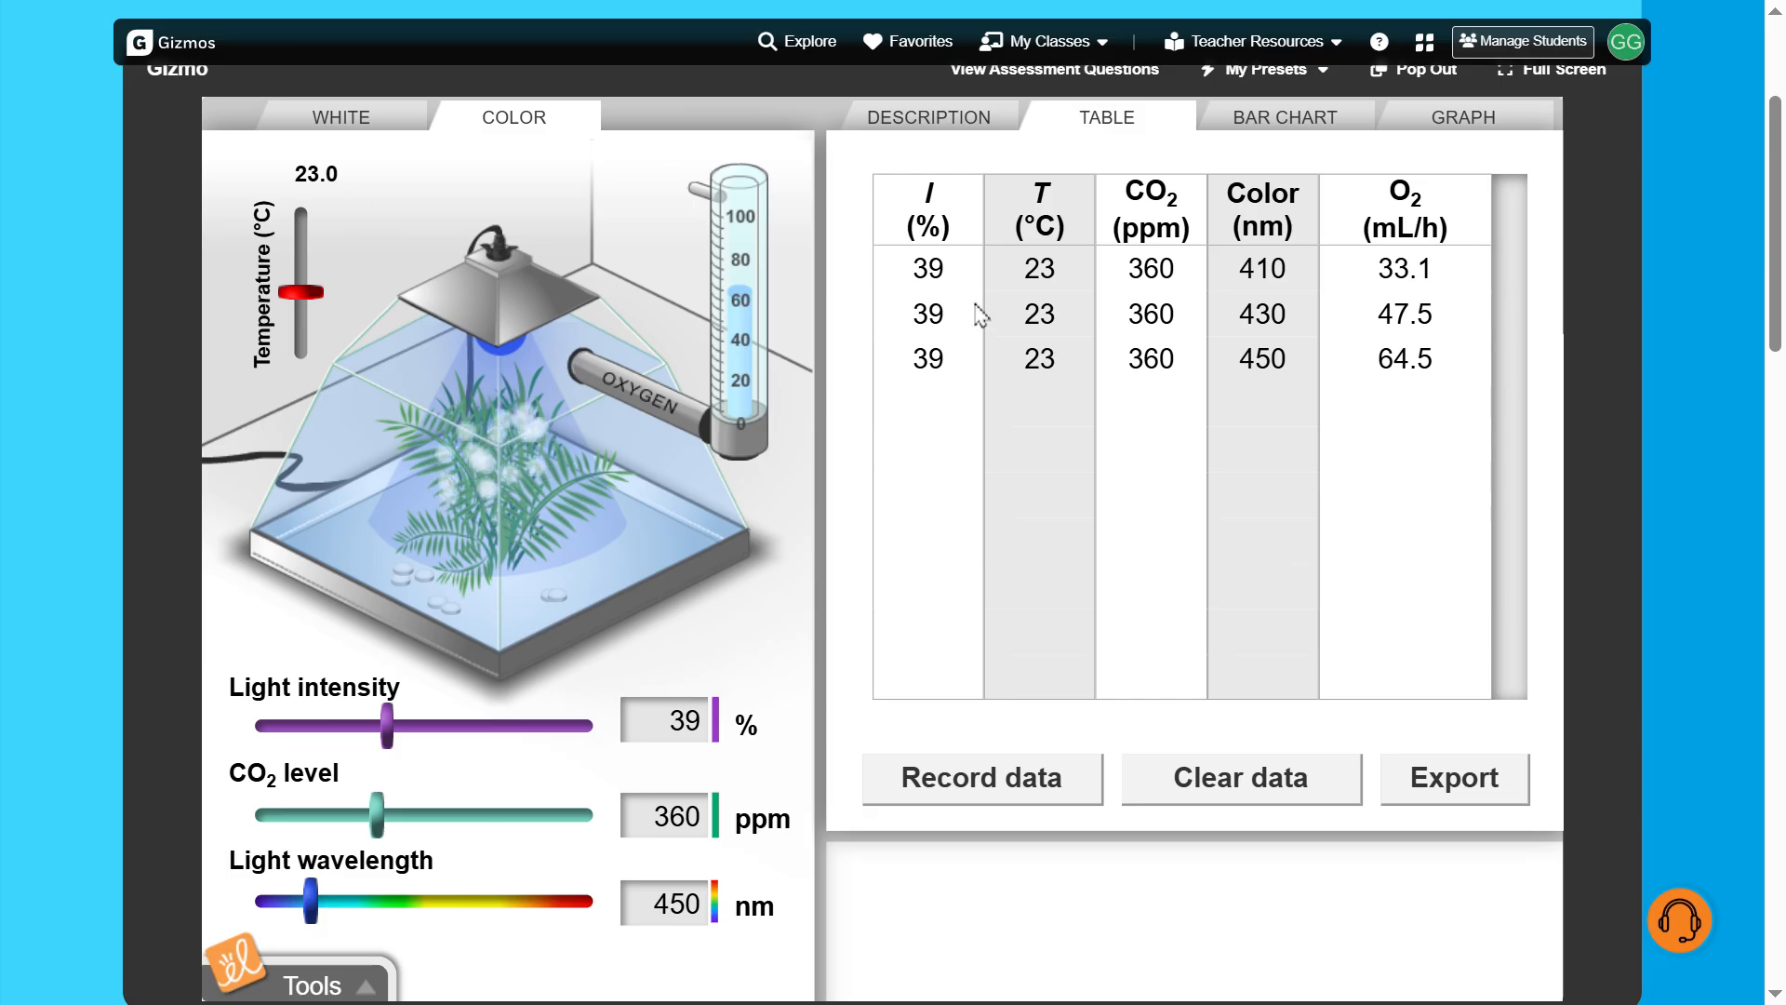
pyautogui.click(335, 129)
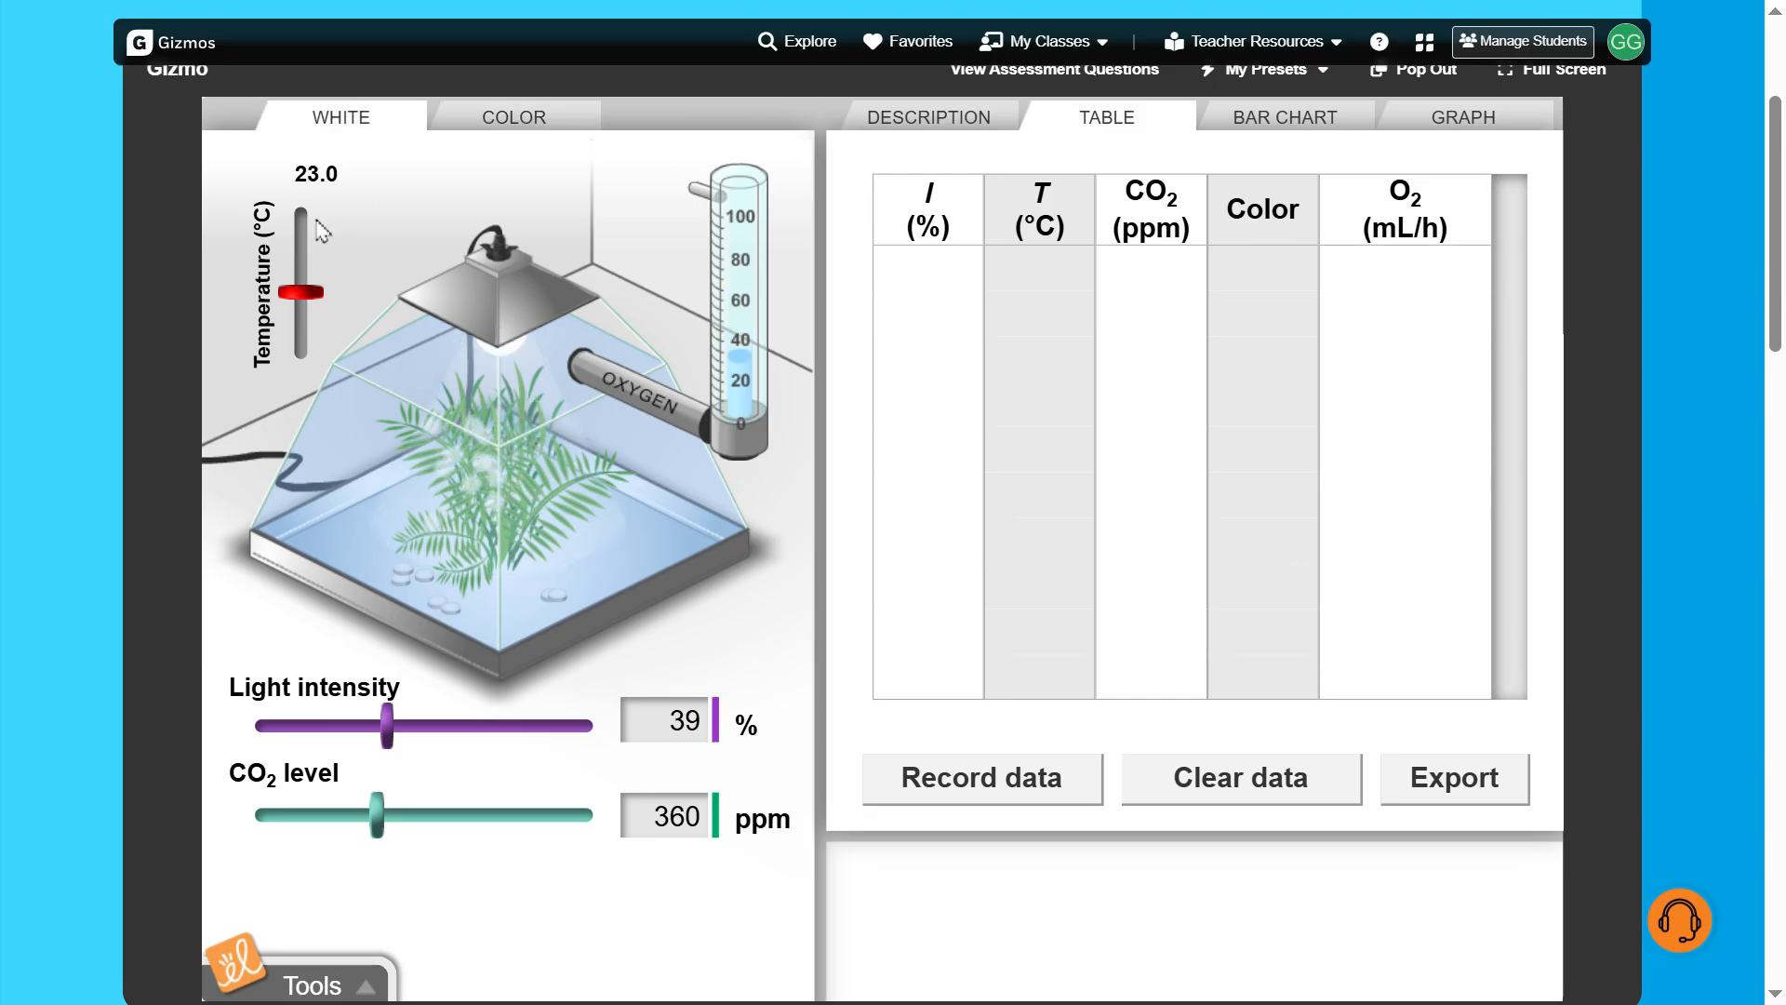